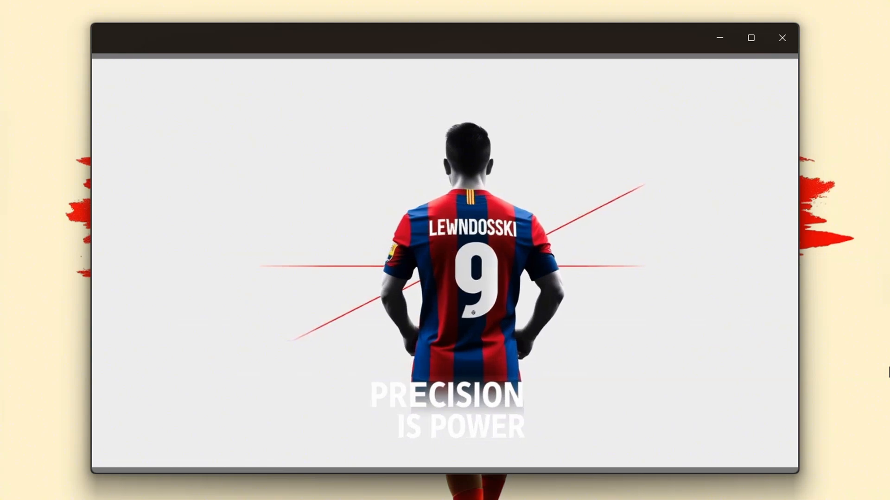
# Switch to the web browser and open chat.infip.pro in a new tab.
pyautogui.hotkey('alt', 'Tab')
pyautogui.hotkey('alt', 'Tab')
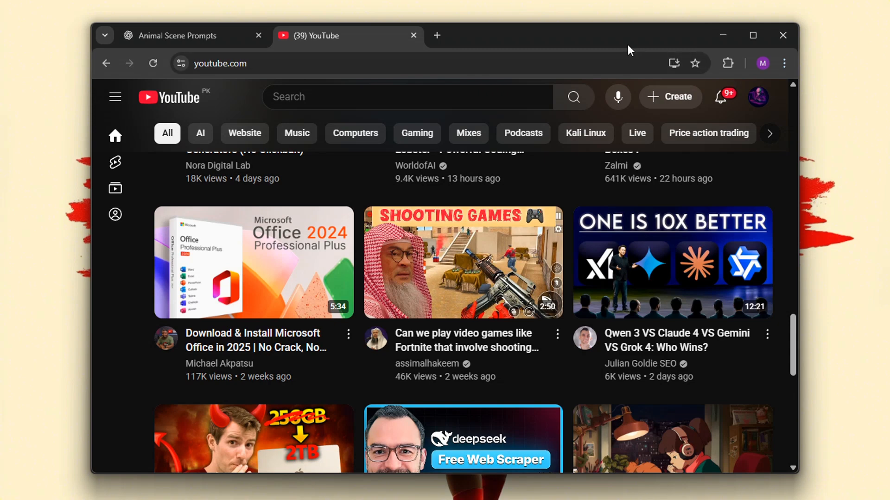
pyautogui.click(437, 36)
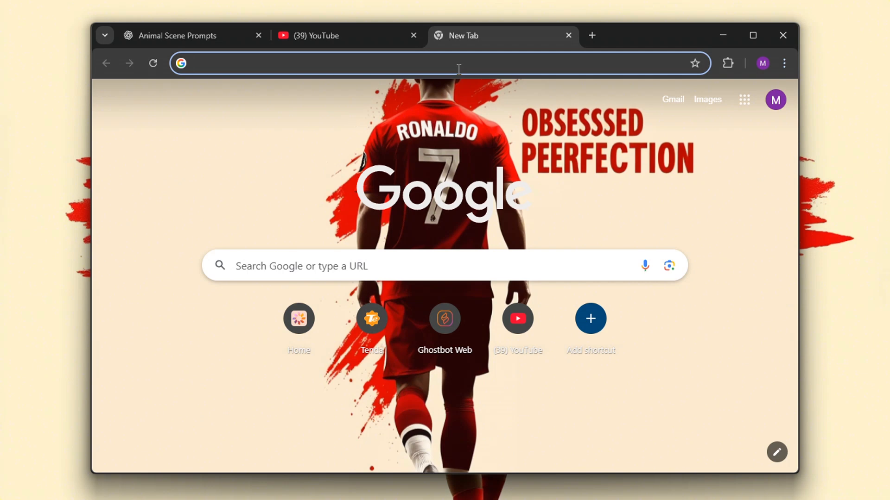
pyautogui.write('chat.i')
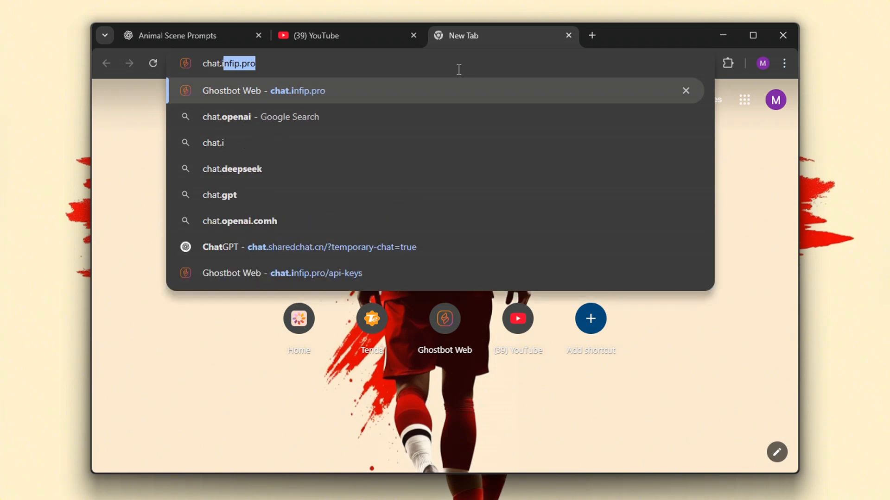
pyautogui.write('nfip.p')
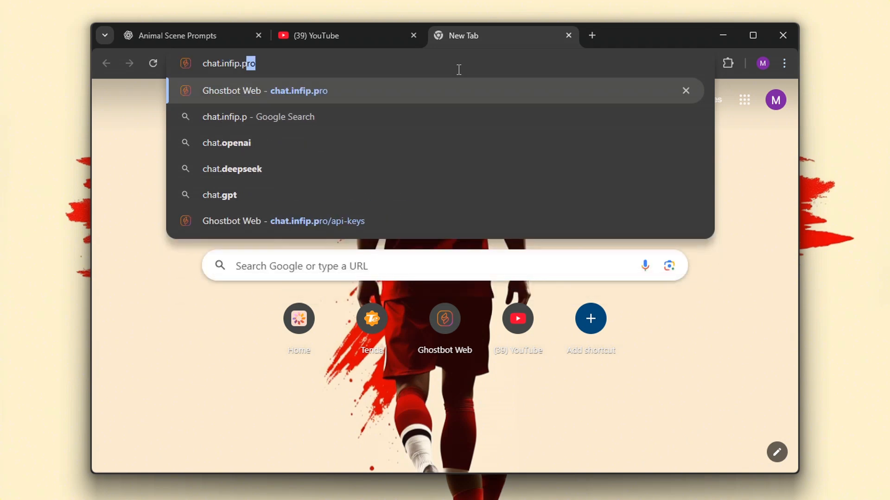
pyautogui.write('ro')
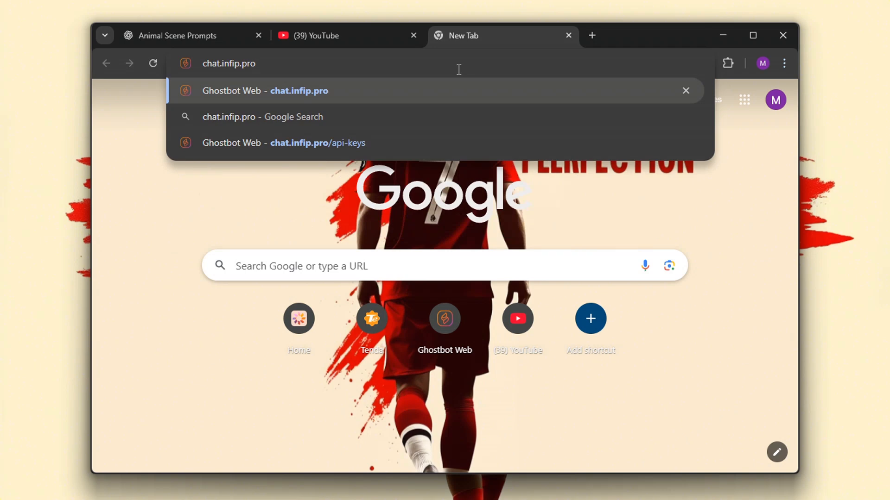
pyautogui.press('Return')
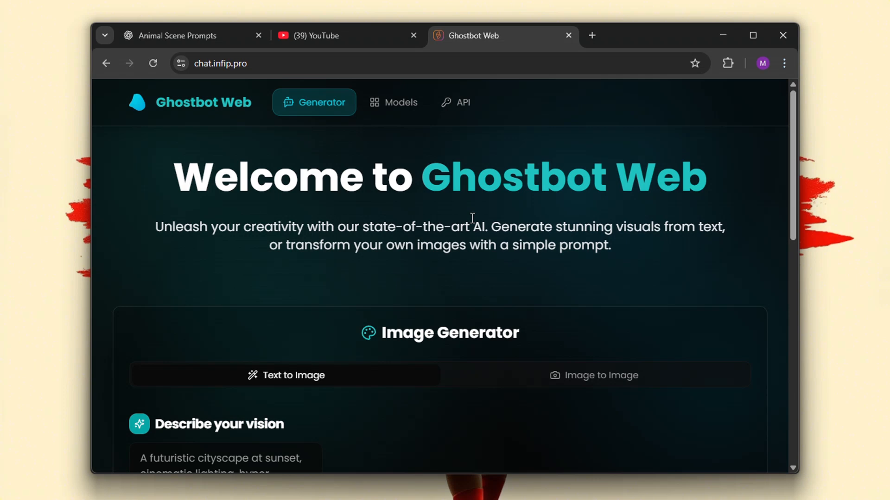
# Look over the image generator page, including its text-to-image prompt and settings area.
pyautogui.scroll(-10, 472, 218)
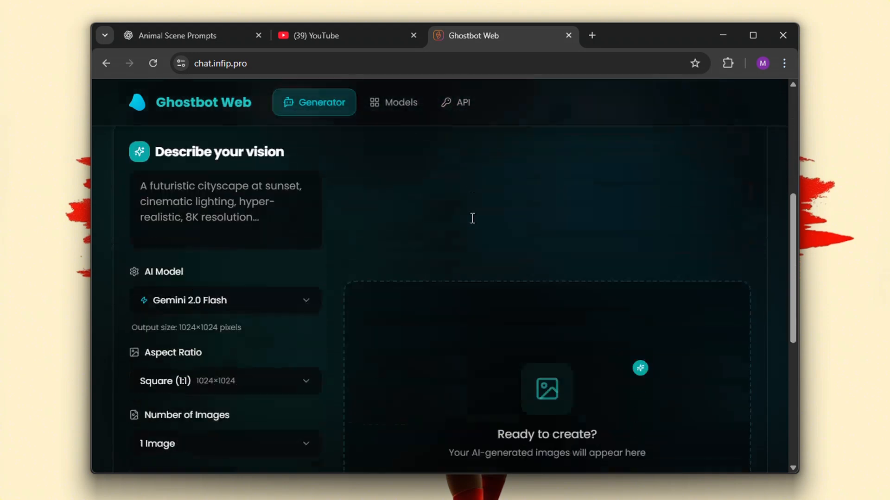
pyautogui.scroll(9, 472, 218)
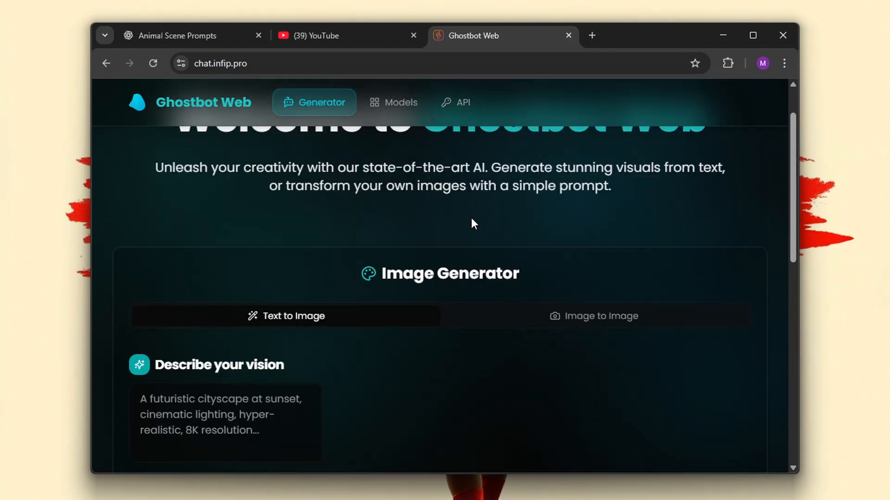
pyautogui.scroll(1, 472, 219)
pyautogui.scroll(-3, 472, 218)
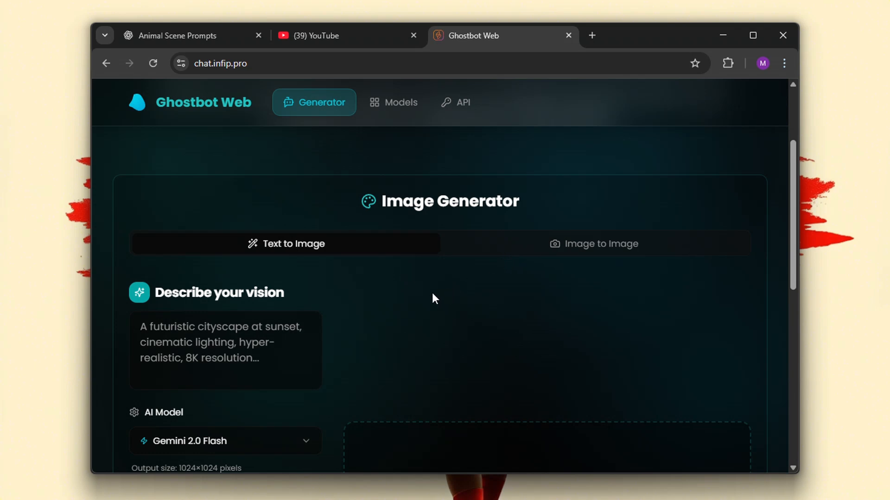
pyautogui.scroll(-3, 431, 298)
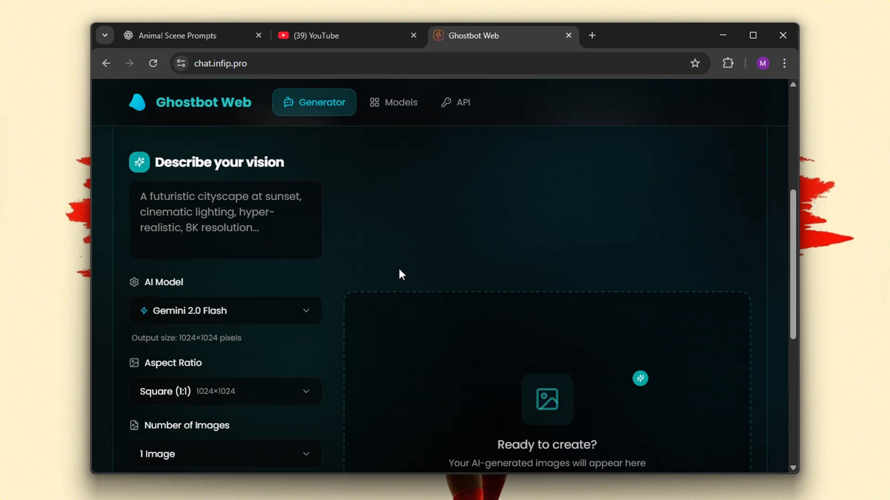
pyautogui.scroll(-2, 291, 266)
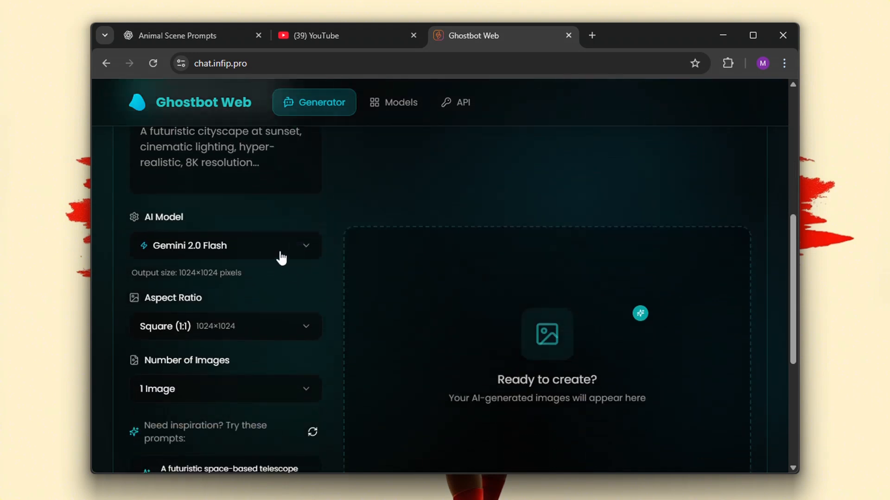
# Examine which AI models the image generator offers, leaving the selected model as it is.
pyautogui.click(281, 256)
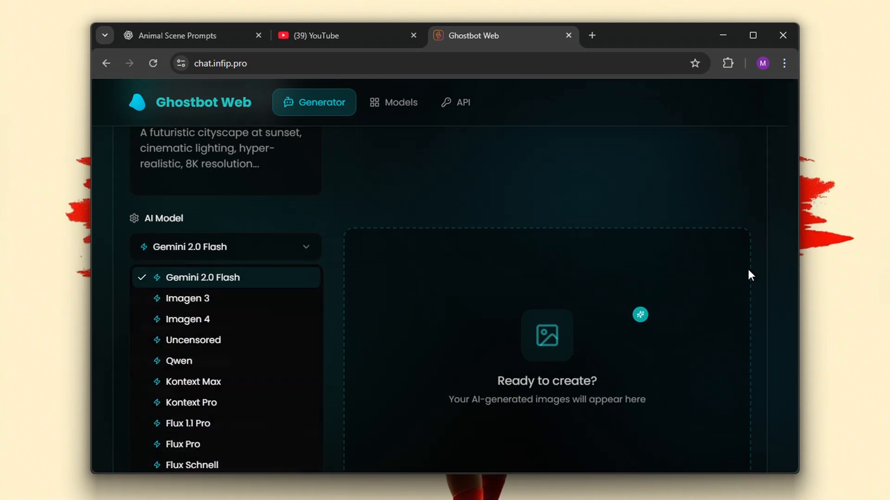
pyautogui.click(304, 244)
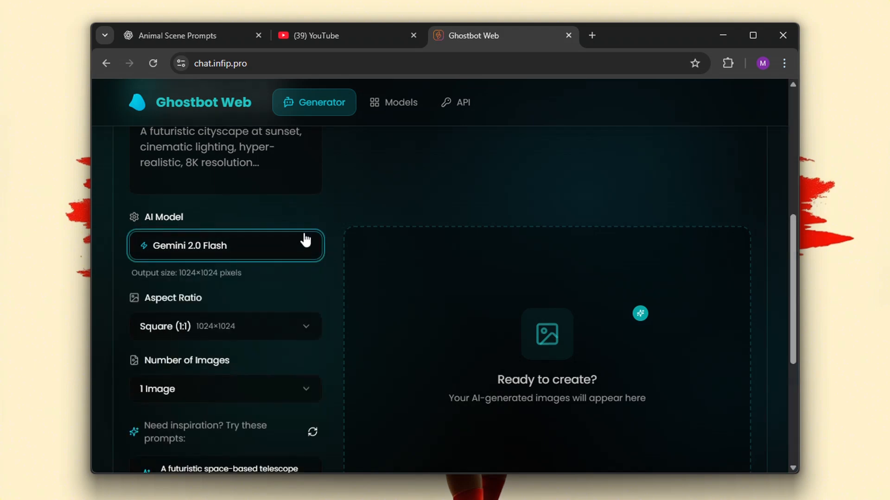
pyautogui.click(304, 246)
pyautogui.click(330, 235)
pyautogui.scroll(-2, 325, 223)
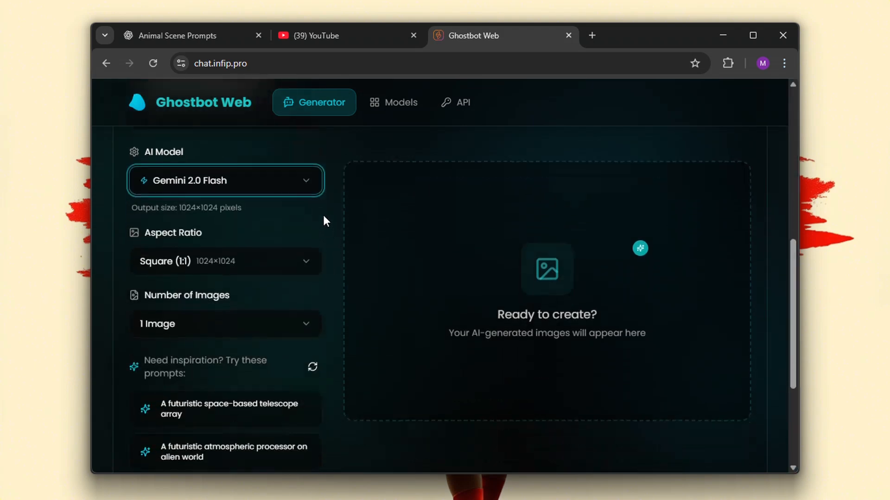
pyautogui.click(307, 194)
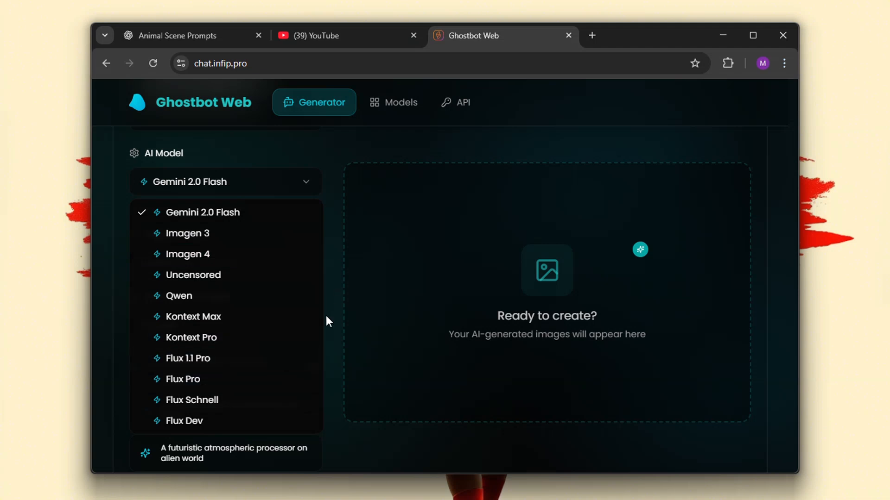
pyautogui.click(337, 252)
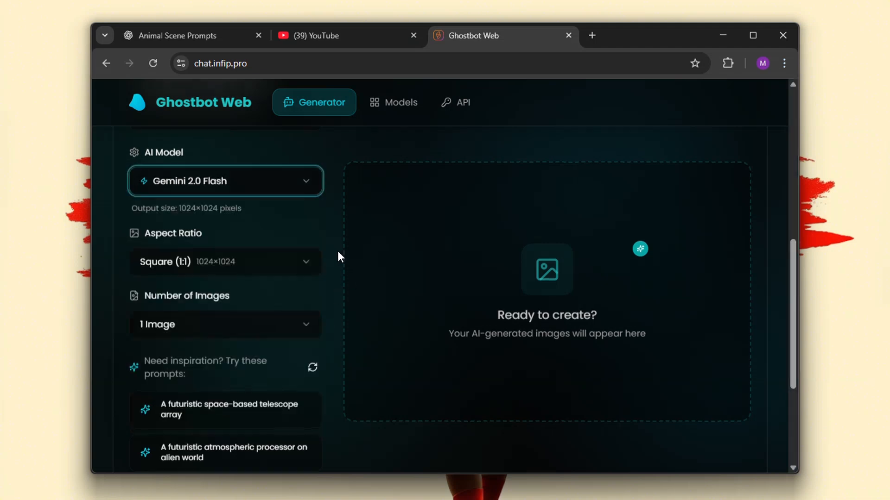
# Examine the available aspect ratios and numbers of images without changing either setting.
pyautogui.click(305, 264)
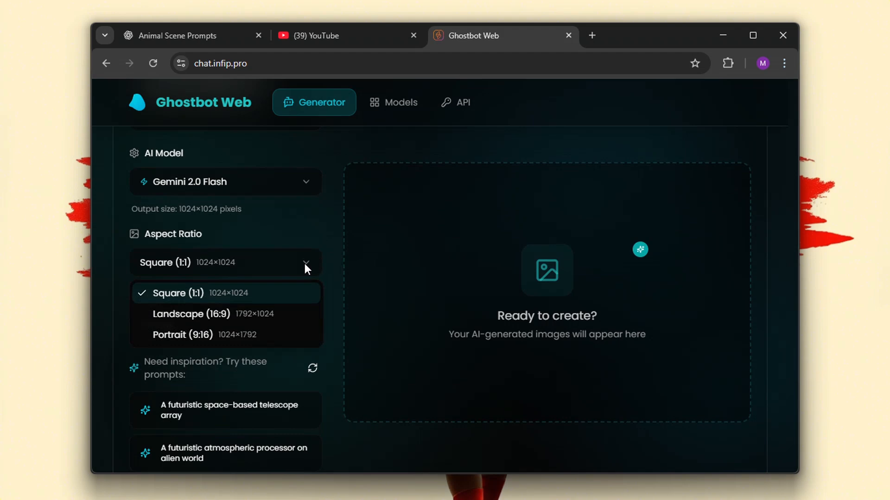
pyautogui.click(330, 276)
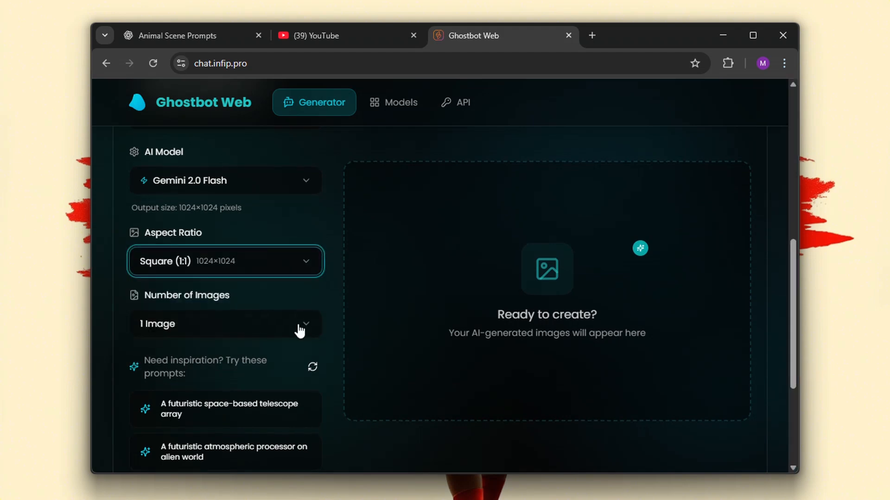
pyautogui.click(300, 331)
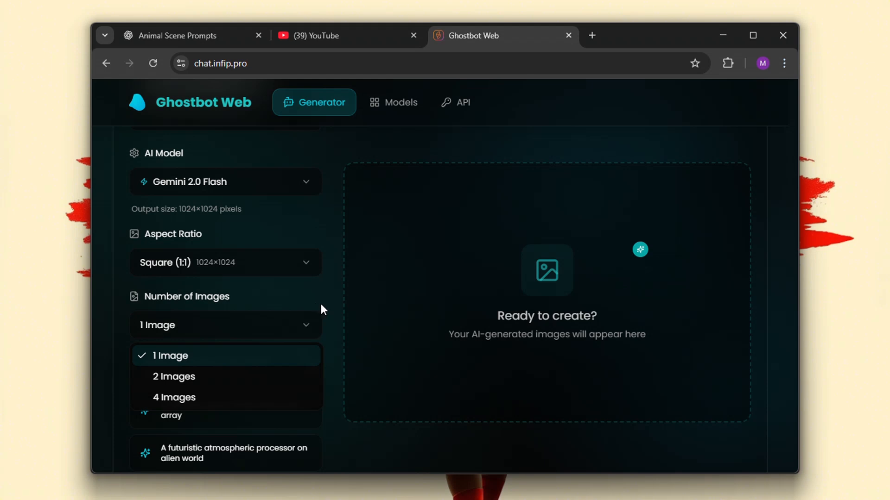
pyautogui.click(330, 245)
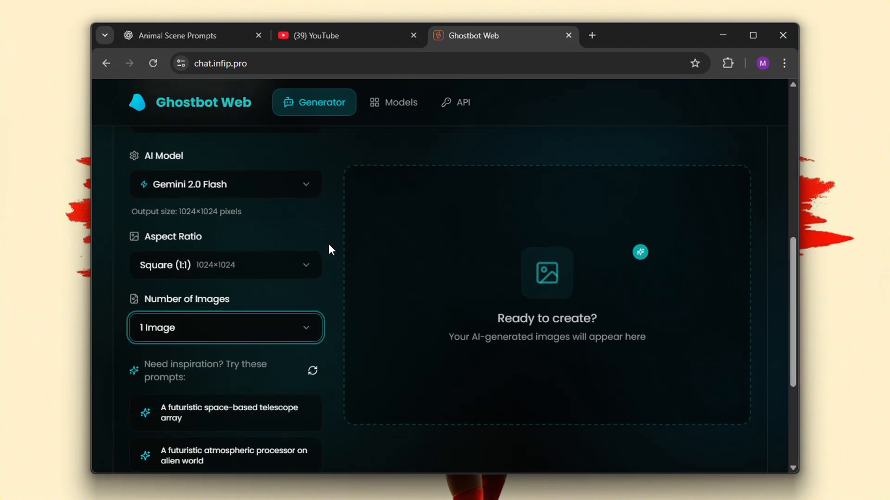
# Copy the ChatGPT prompt "A snow-white owl gliding silently through a misty enchanted forest at dawn." into the generator's vision description.
pyautogui.scroll(4, 331, 250)
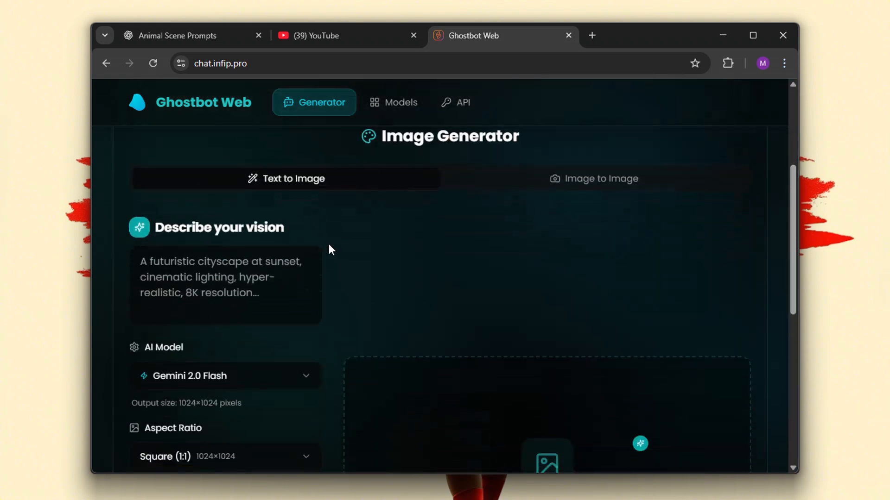
pyautogui.click(283, 289)
pyautogui.press('Tab')
pyautogui.click(283, 289)
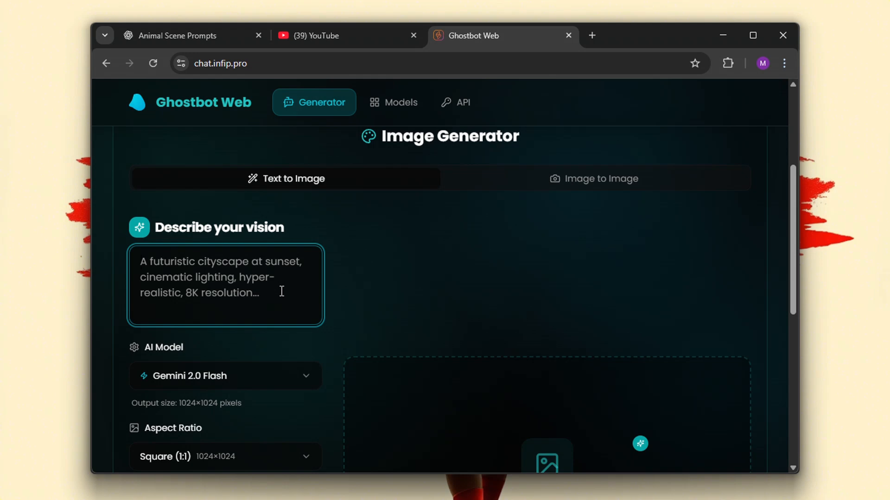
pyautogui.click(201, 34)
pyautogui.scroll(2, 376, 239)
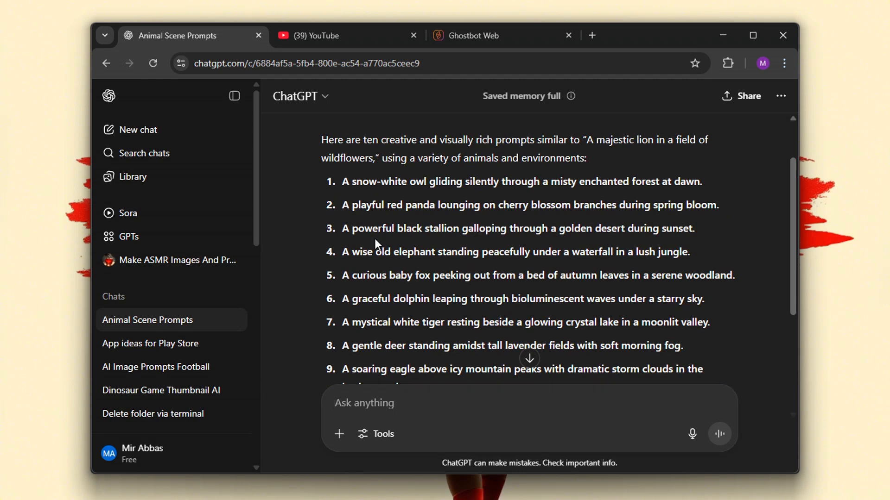
pyautogui.scroll(-4, 374, 238)
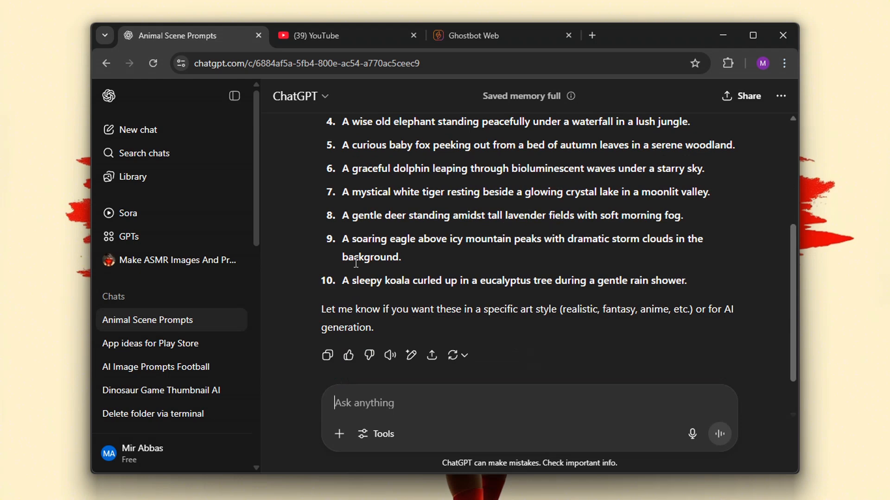
pyautogui.scroll(4, 356, 263)
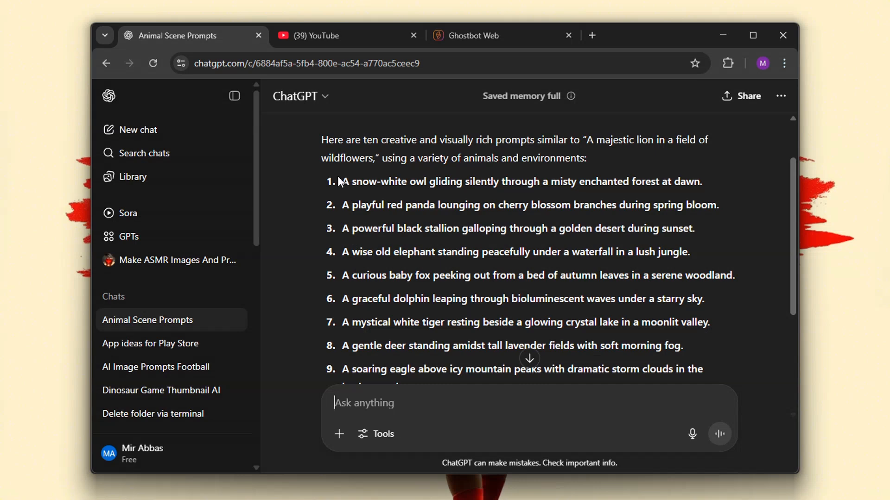
pyautogui.moveTo(340, 179); pyautogui.dragTo(704, 182)
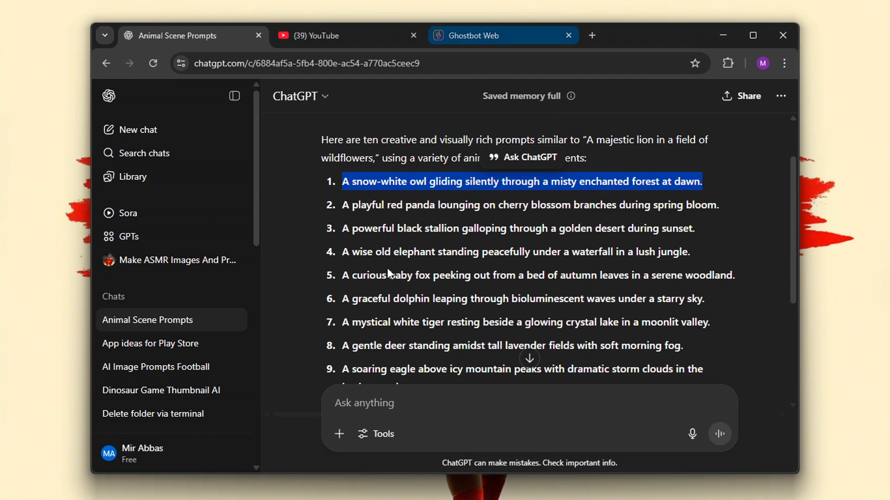
pyautogui.write('A snow-white owl gliding silently through a misty enchanted forest at dawn.')
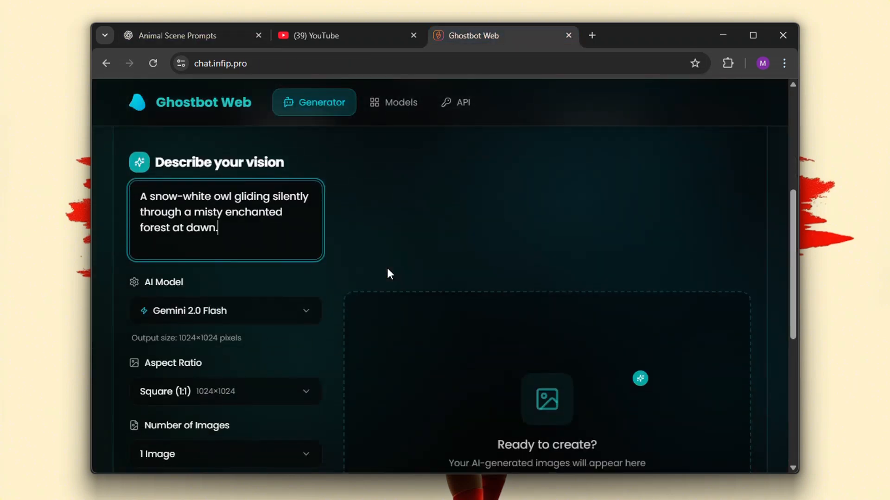
# Try the AI models Kontext Pro, Flux 1.1 Pro, Imagen 3 and Kontext Max in turn to compare their setting options.
pyautogui.scroll(-2, 334, 269)
pyautogui.click(288, 250)
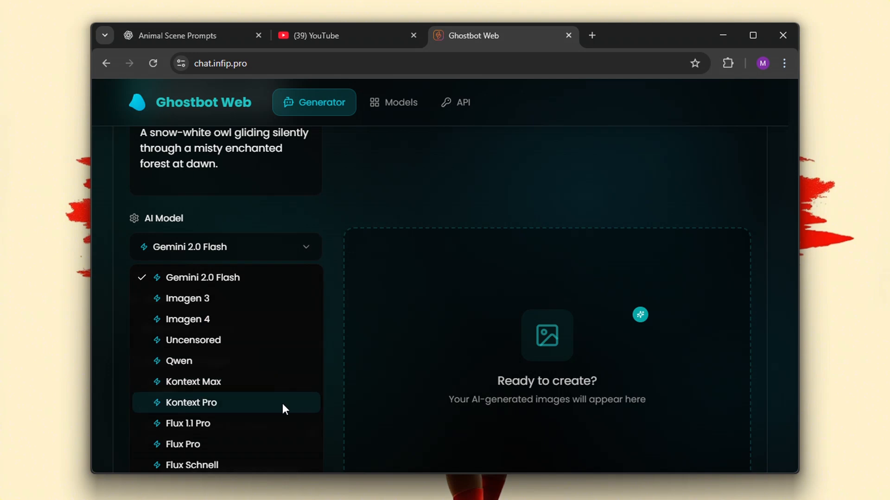
pyautogui.click(282, 404)
pyautogui.scroll(-1, 301, 328)
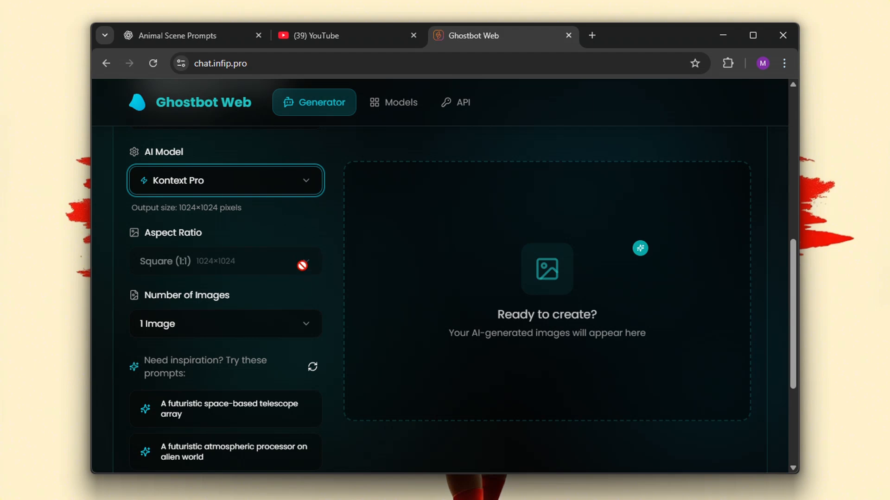
pyautogui.click(304, 185)
pyautogui.click(274, 358)
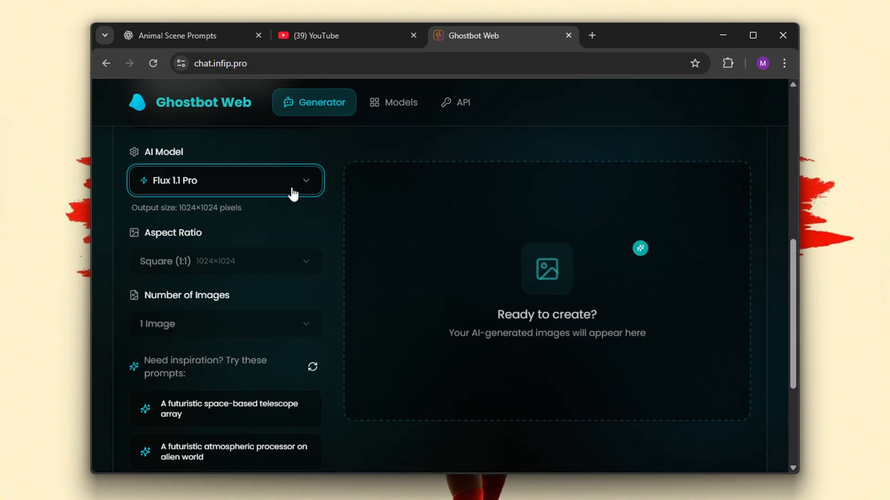
pyautogui.click(298, 192)
pyautogui.click(273, 241)
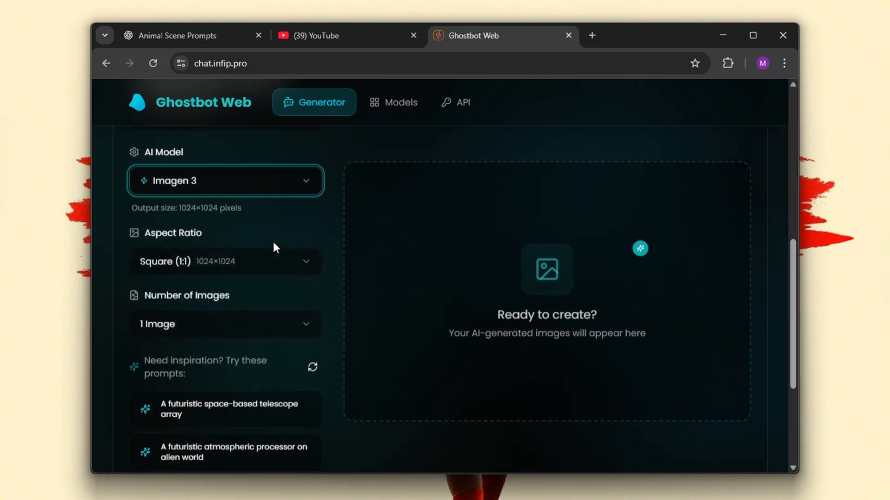
pyautogui.click(289, 193)
pyautogui.click(263, 319)
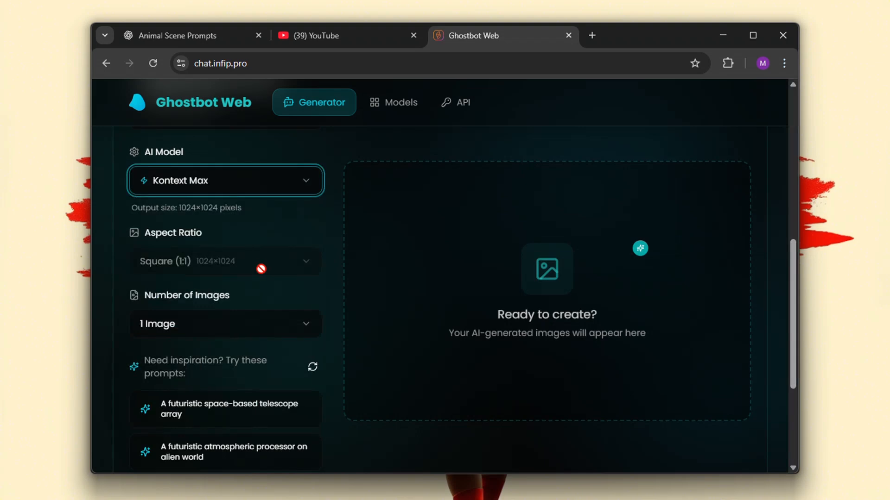
# Set the AI model to Imagen 3 and the aspect ratio to Portrait (9:16).
pyautogui.click(246, 187)
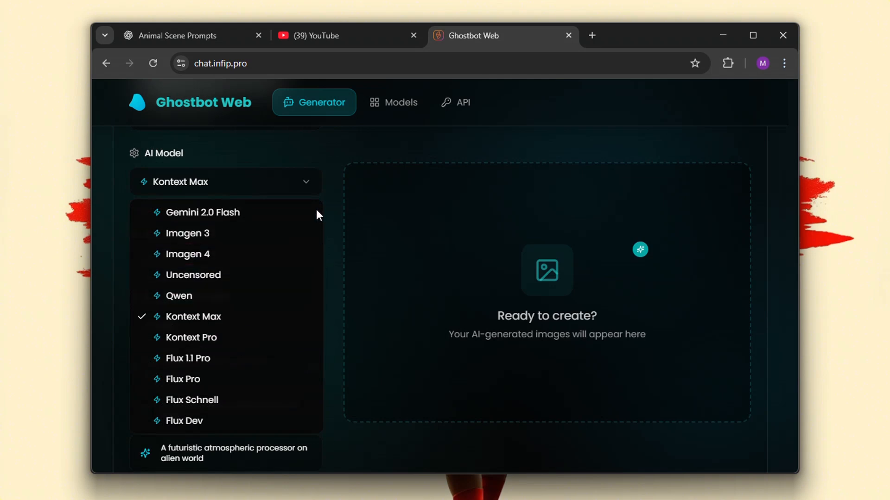
pyautogui.click(249, 230)
pyautogui.click(295, 264)
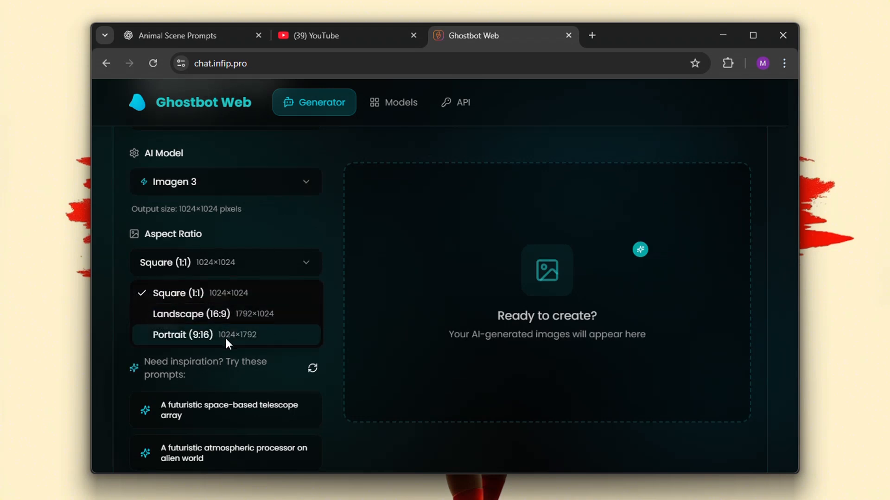
pyautogui.click(226, 337)
# Set the AI model to Kontext Pro and the number of images to 2.
pyautogui.click(233, 190)
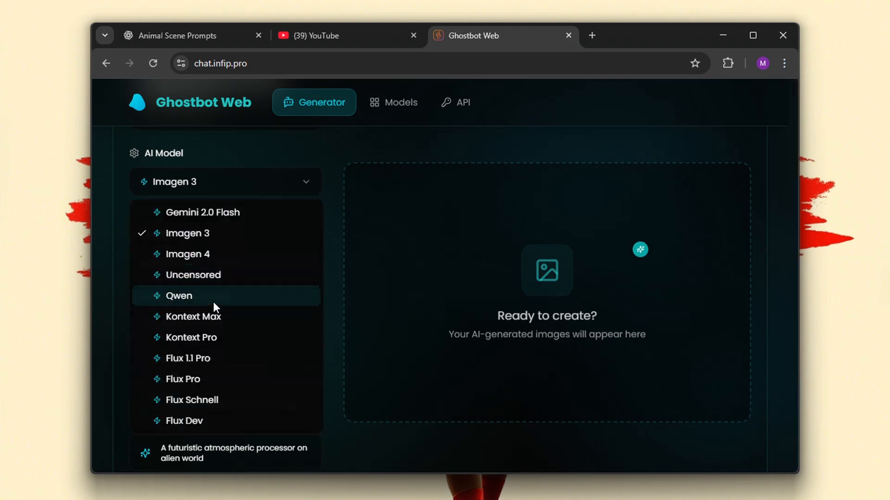
pyautogui.click(222, 315)
pyautogui.click(257, 186)
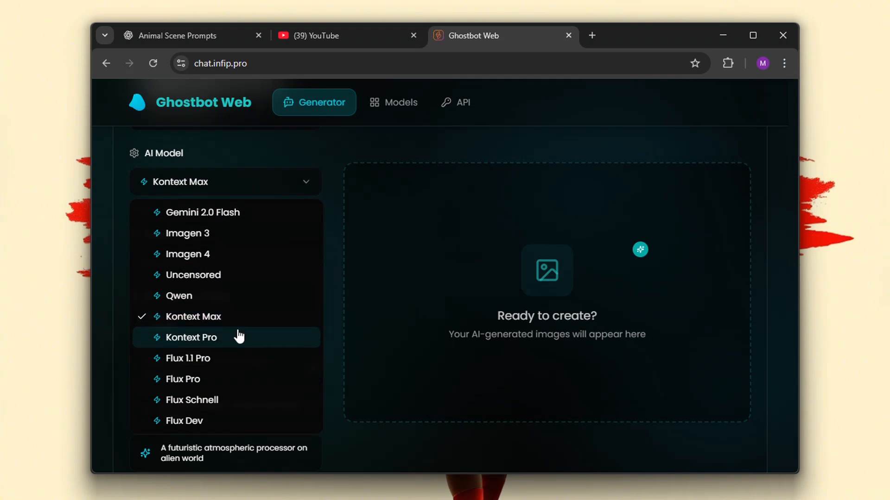
pyautogui.click(236, 335)
pyautogui.click(244, 324)
pyautogui.click(240, 373)
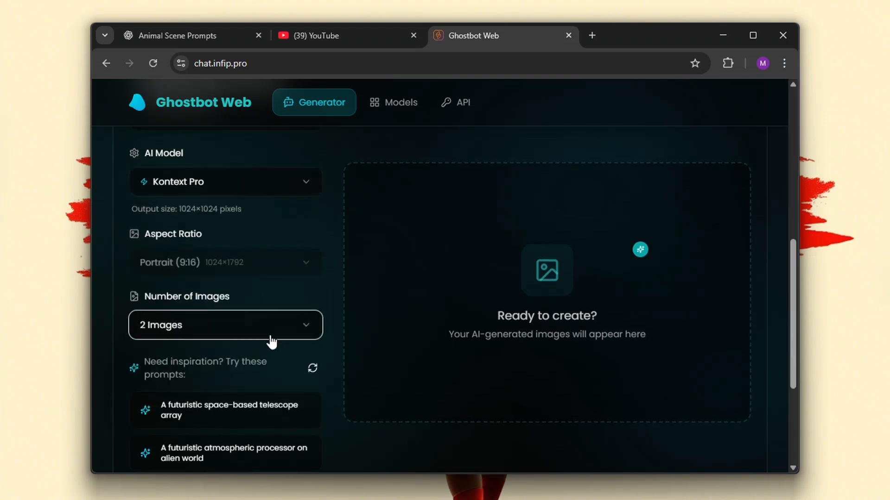
# Generate the two snow-white owl images from the current prompt.
pyautogui.scroll(-4, 277, 333)
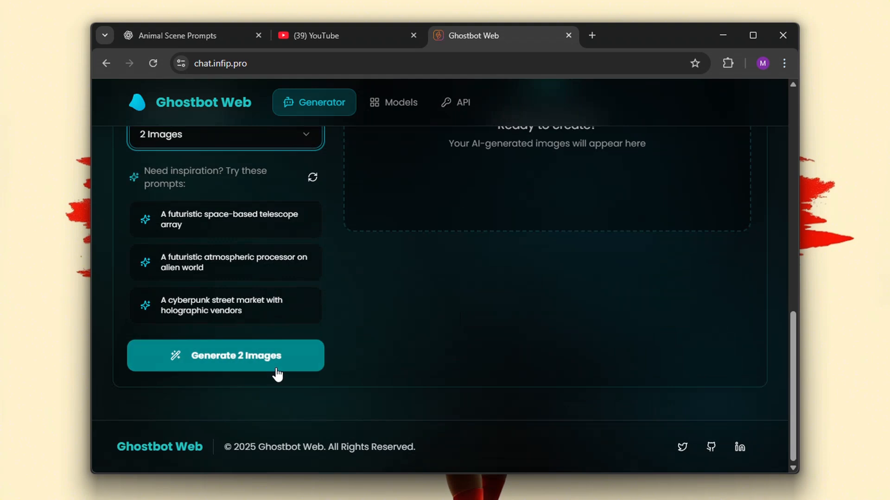
pyautogui.click(276, 370)
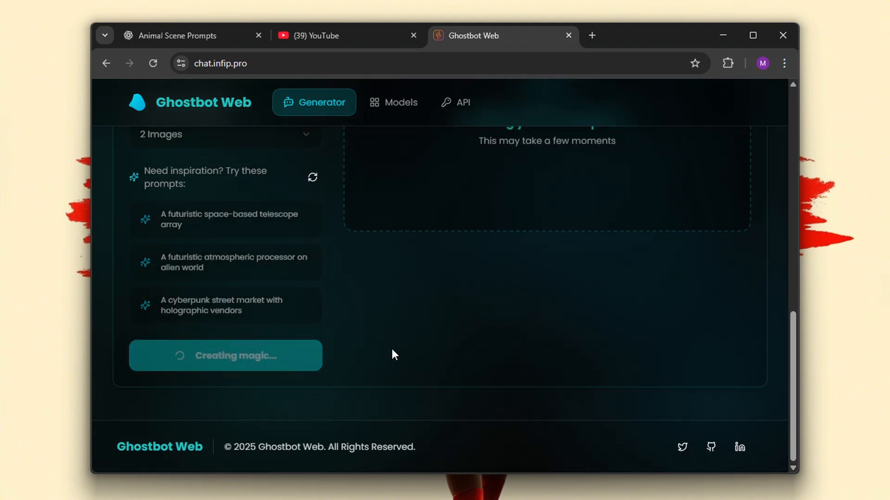
pyautogui.scroll(8, 391, 349)
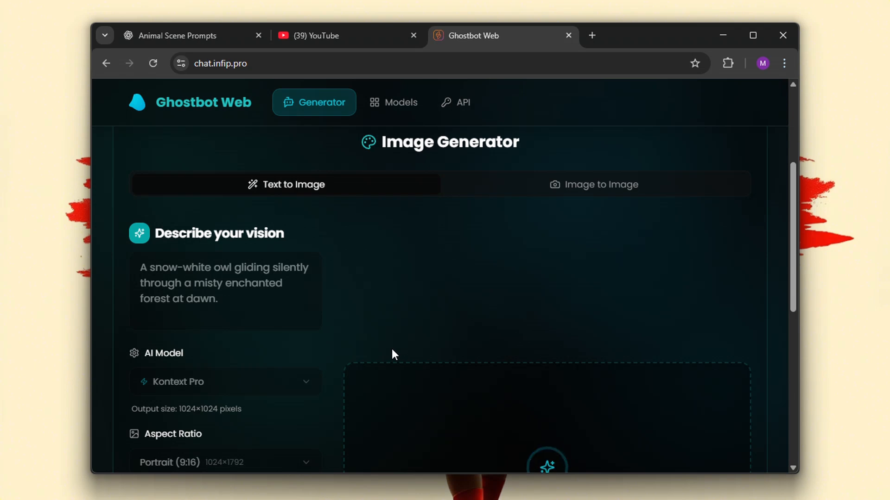
# Download the generated owl image and open the downloaded PNG file.
pyautogui.scroll(-1, 394, 348)
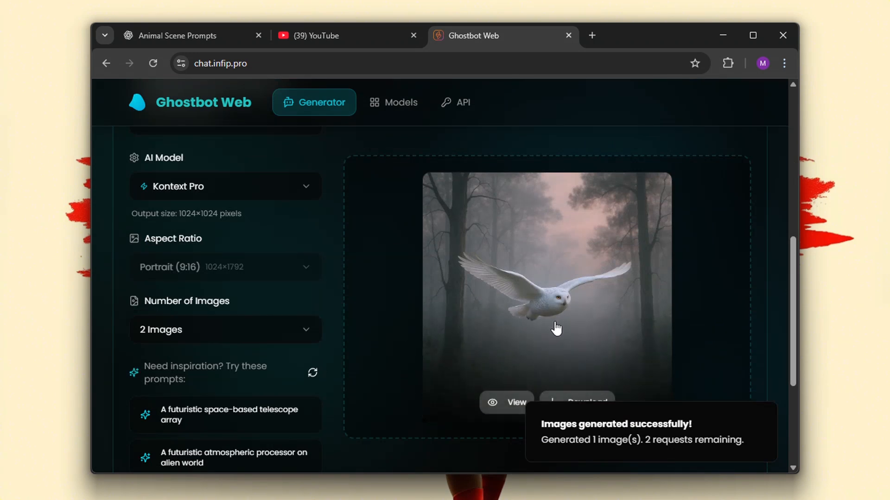
pyautogui.scroll(-2, 562, 368)
pyautogui.scroll(-2, 574, 365)
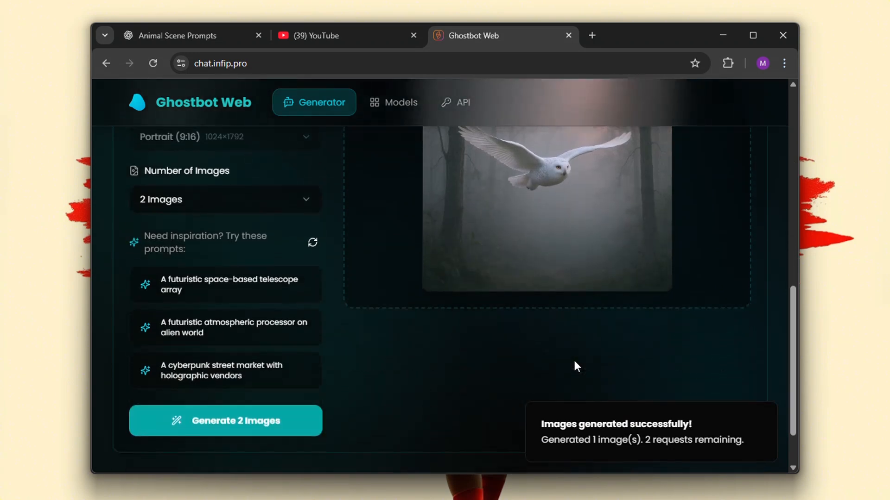
pyautogui.scroll(2, 574, 366)
pyautogui.moveTo(596, 328)
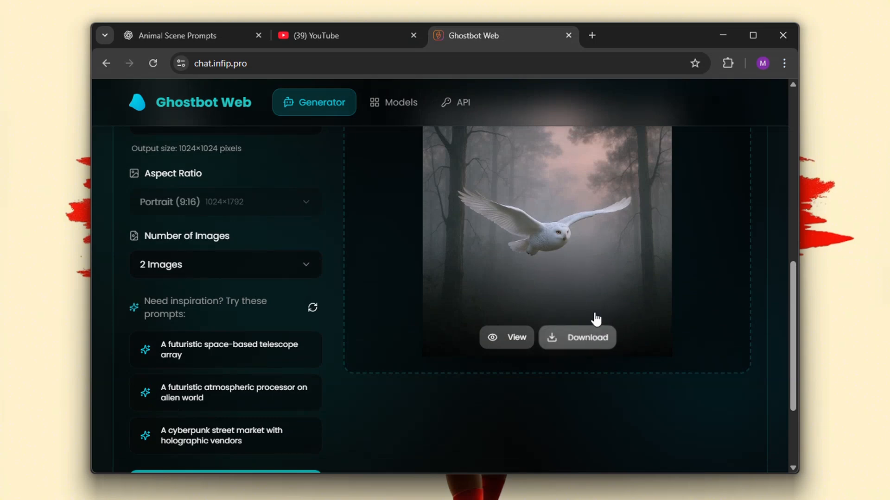
pyautogui.scroll(2, 577, 291)
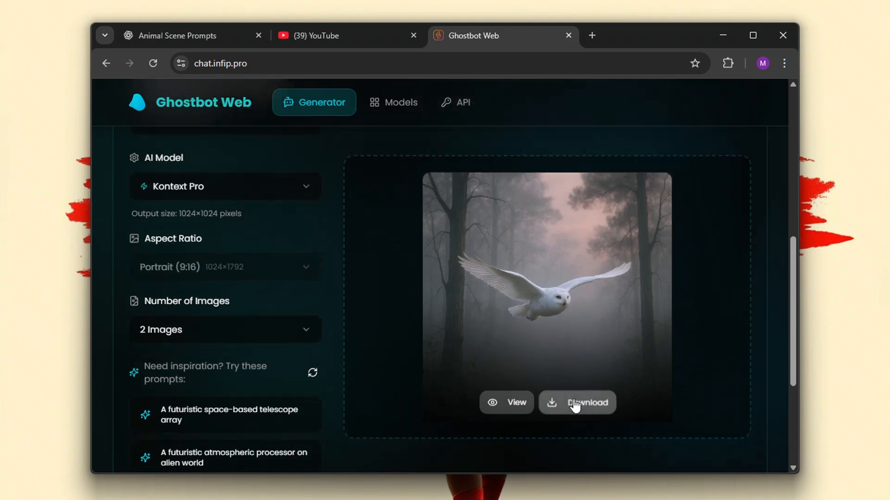
pyautogui.click(574, 406)
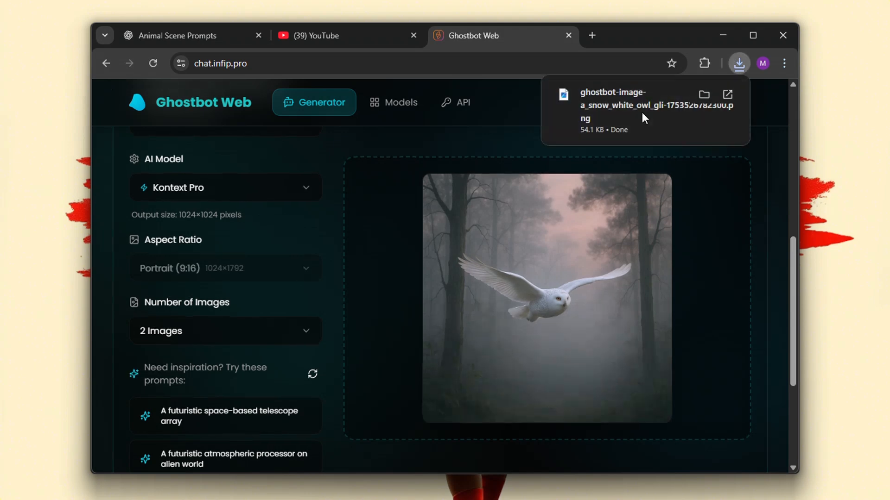
pyautogui.click(642, 121)
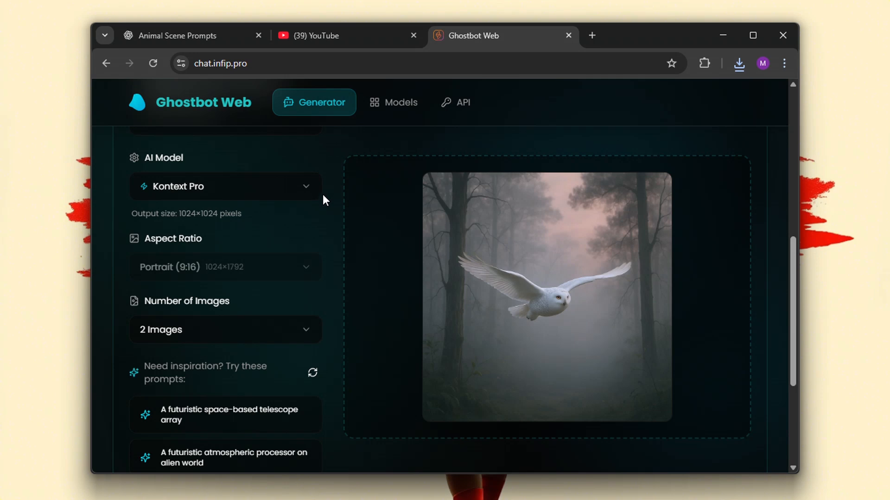
# Switch to ChatGPT and copy the prompt "A graceful dolphin leaping through bioluminescent waves under a starry sky.".
pyautogui.scroll(-3, 322, 194)
pyautogui.scroll(3, 322, 194)
pyautogui.click(308, 190)
pyautogui.click(206, 35)
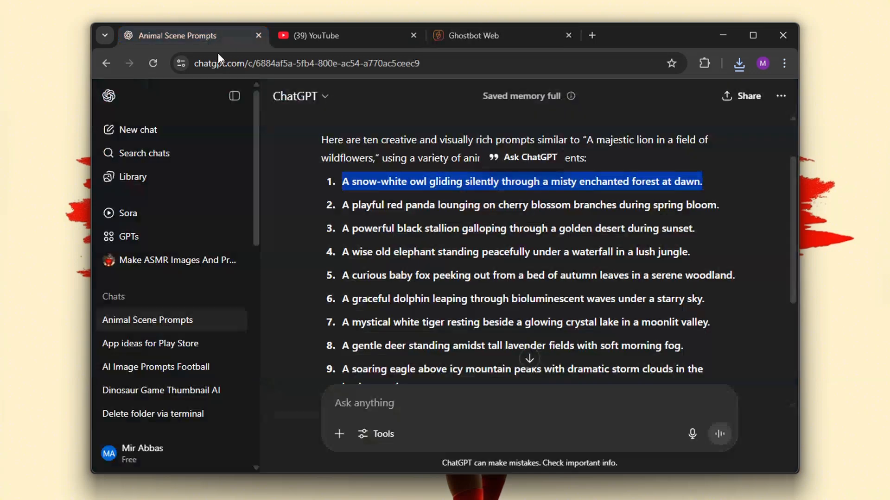
pyautogui.scroll(-2, 336, 210)
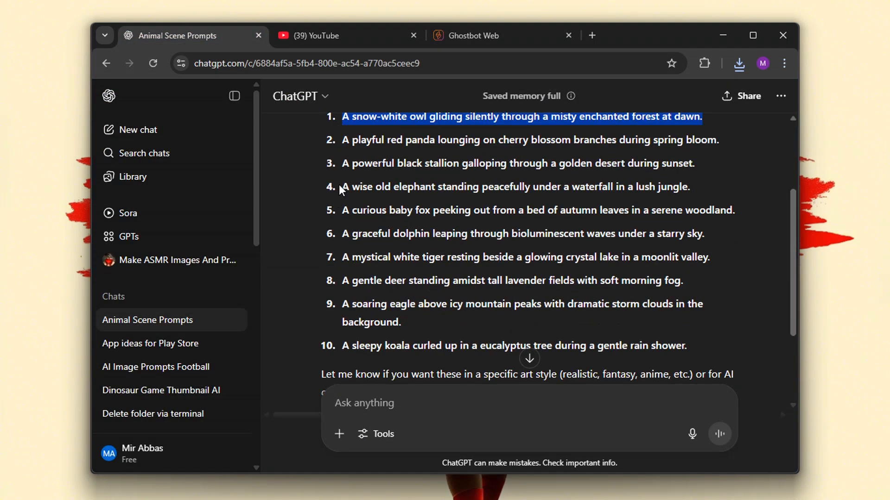
pyautogui.moveTo(340, 184); pyautogui.dragTo(694, 184)
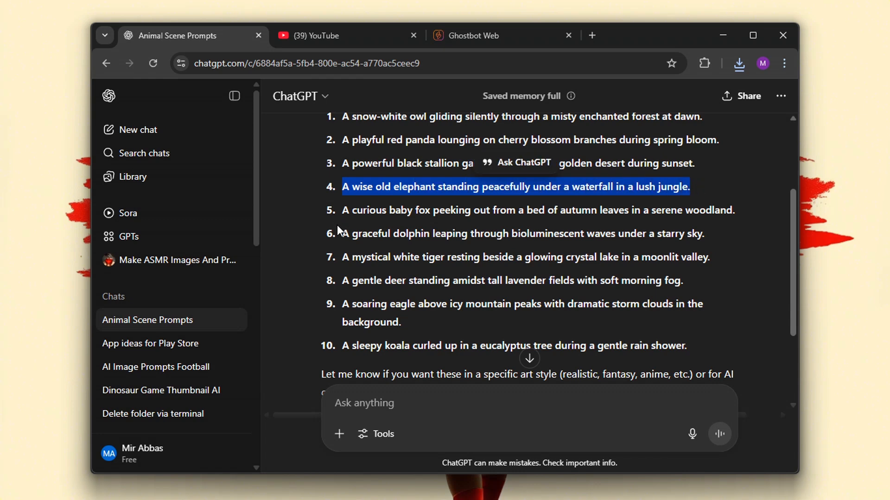
pyautogui.moveTo(341, 232); pyautogui.dragTo(724, 240)
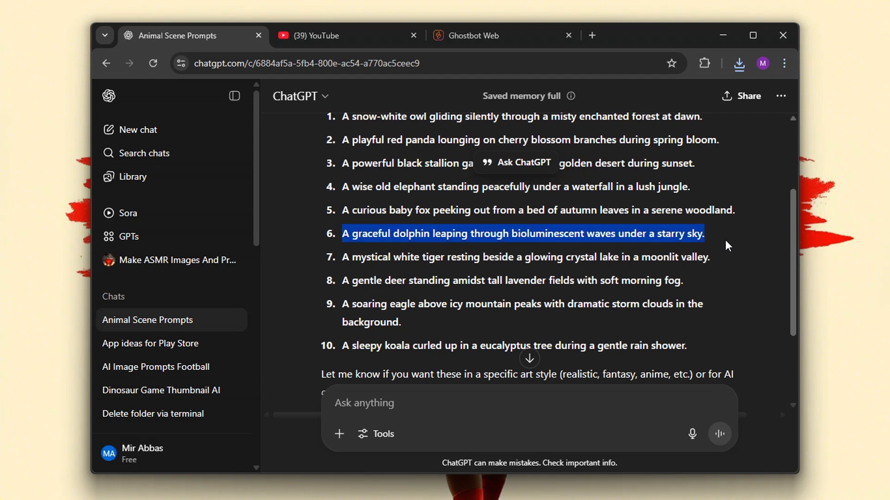
pyautogui.hotkey('ctrl', 'c')
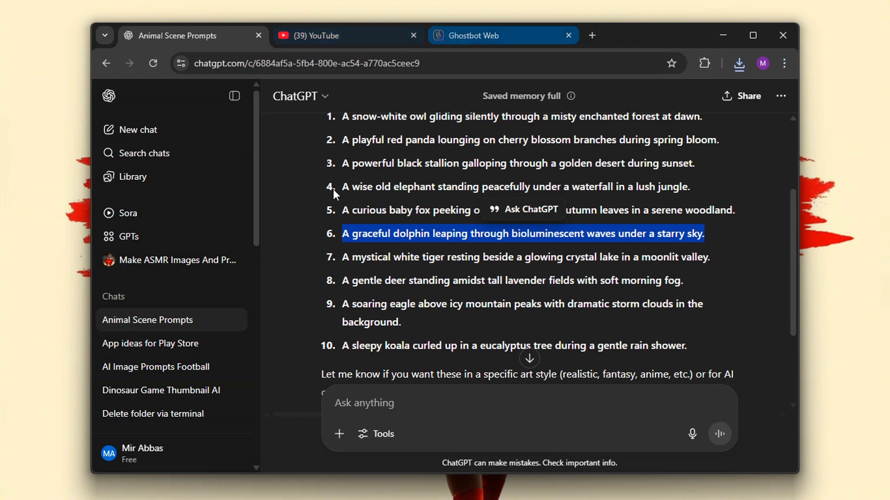
# Return to Ghostbot Web and set the AI model to Imagen 4 and the aspect ratio to Square (1:1).
pyautogui.click(473, 35)
pyautogui.click(306, 194)
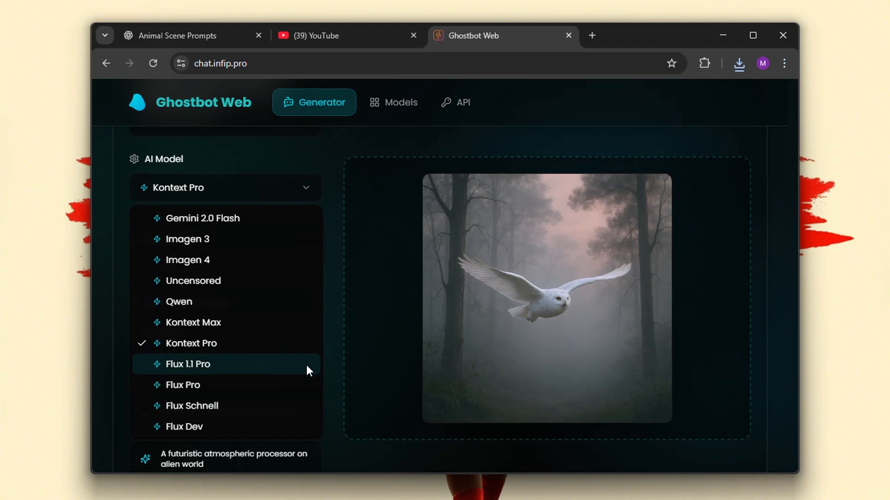
pyautogui.click(304, 263)
pyautogui.scroll(-2, 329, 251)
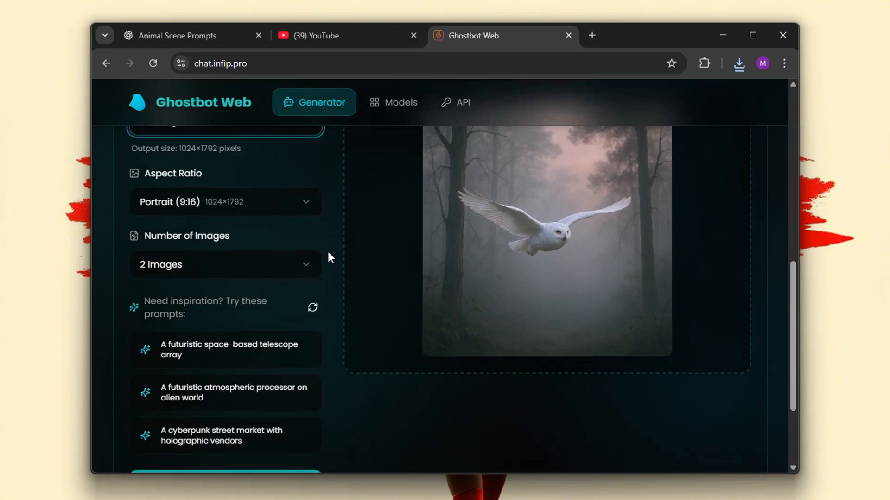
pyautogui.click(307, 202)
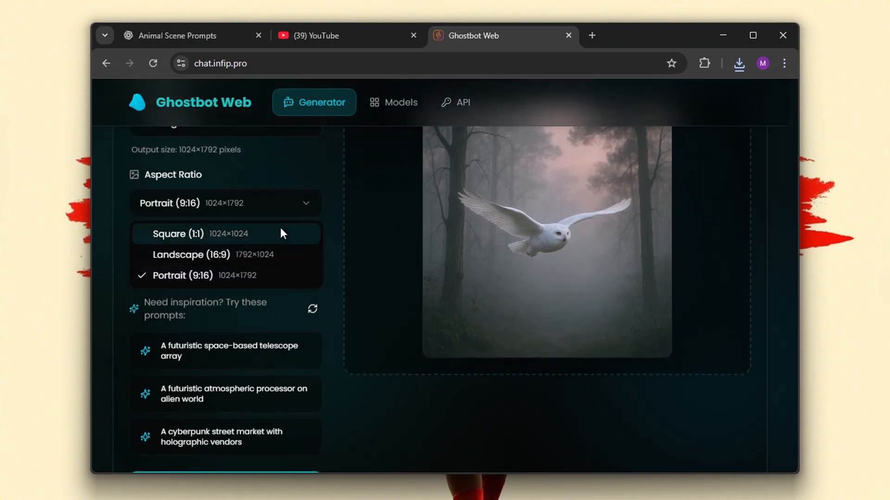
pyautogui.click(281, 232)
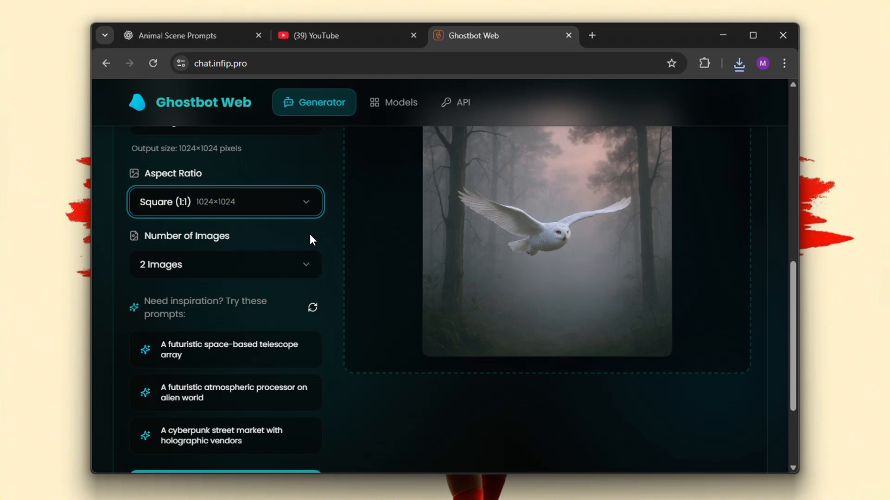
# Set the number of images to 4 and generate them.
pyautogui.scroll(-2, 299, 264)
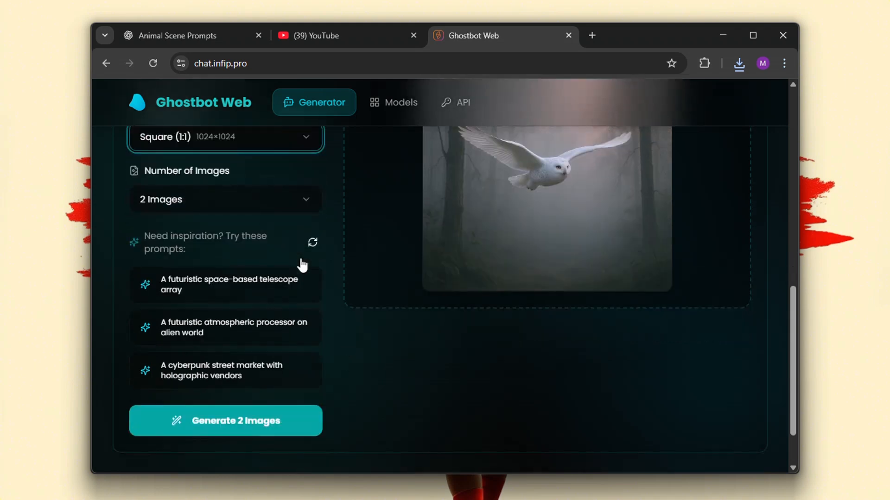
pyautogui.click(302, 199)
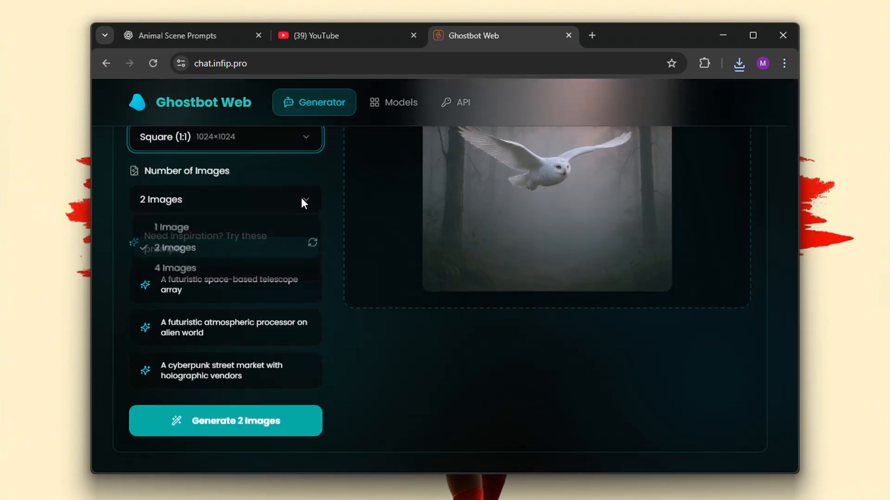
pyautogui.click(265, 275)
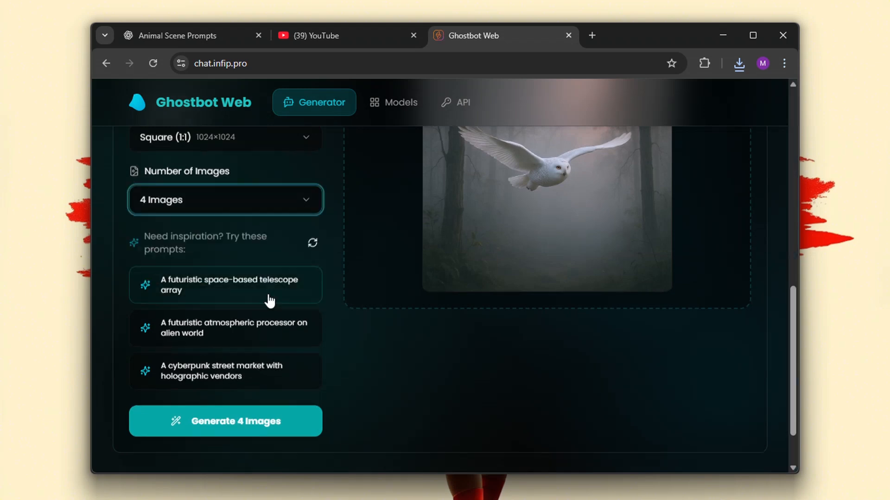
pyautogui.click(285, 421)
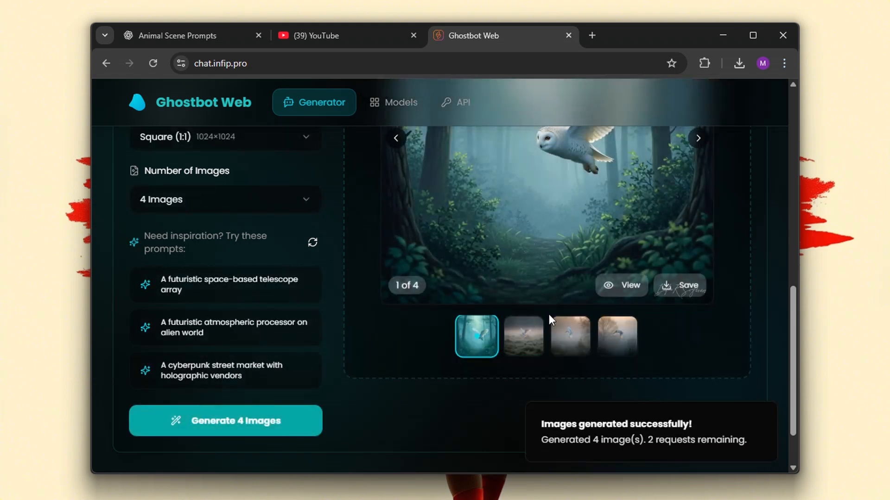
# Examine the four generated owl images one after another in the result gallery.
pyautogui.scroll(2, 561, 320)
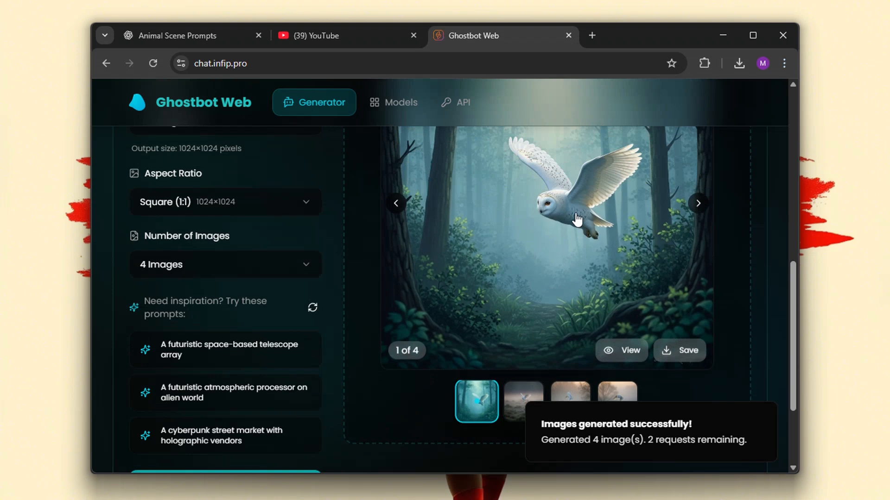
pyautogui.scroll(2, 577, 219)
pyautogui.scroll(-3, 577, 219)
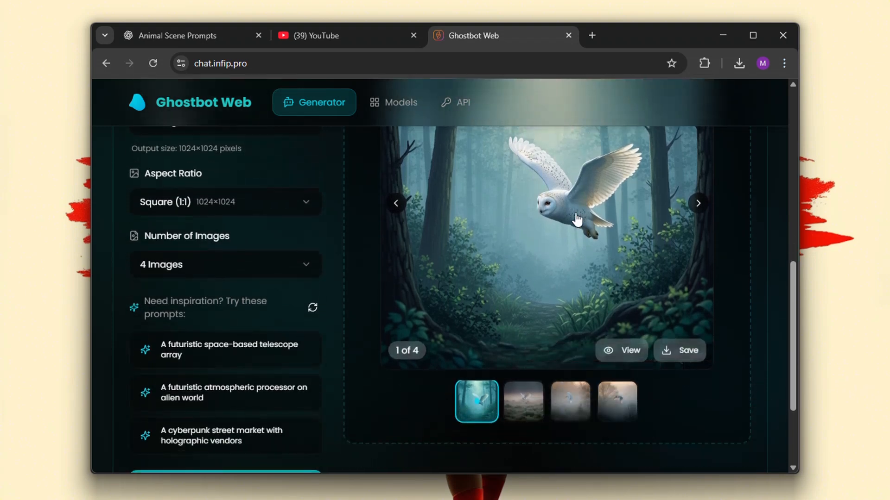
pyautogui.scroll(2, 576, 219)
pyautogui.click(520, 401)
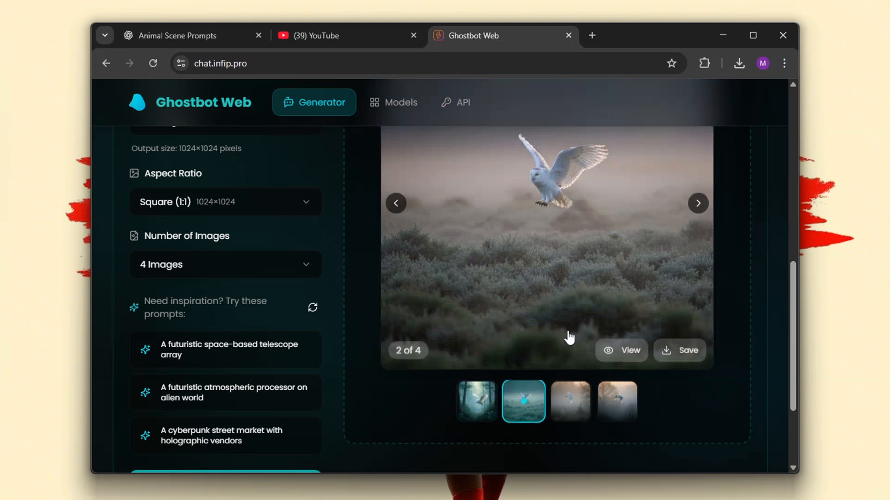
pyautogui.scroll(2, 568, 338)
pyautogui.scroll(-2, 569, 338)
pyautogui.click(572, 401)
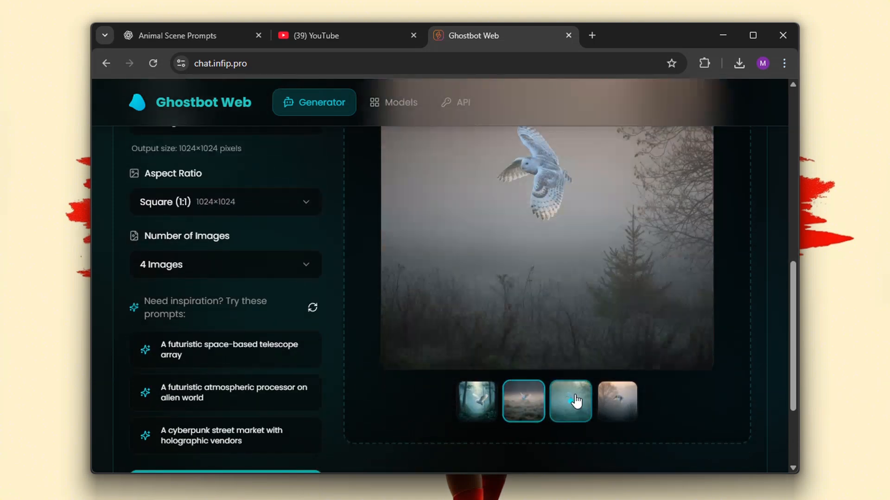
pyautogui.click(617, 401)
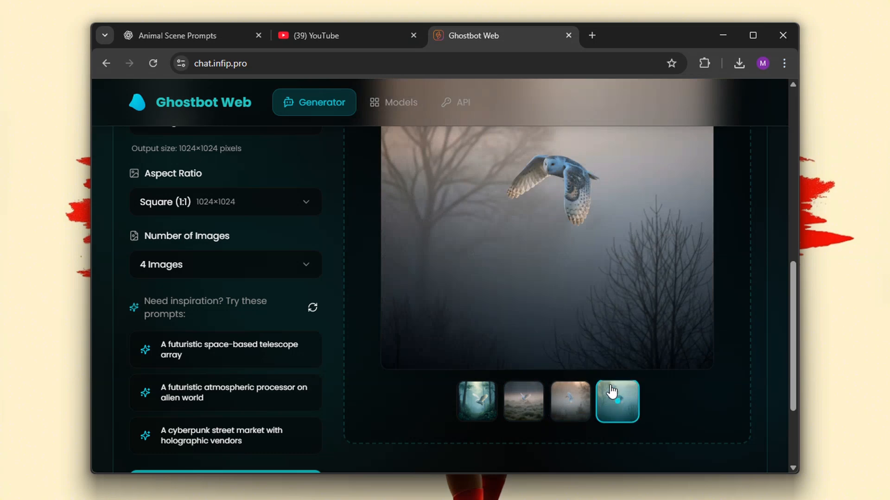
pyautogui.scroll(4, 608, 378)
pyautogui.scroll(-2, 609, 381)
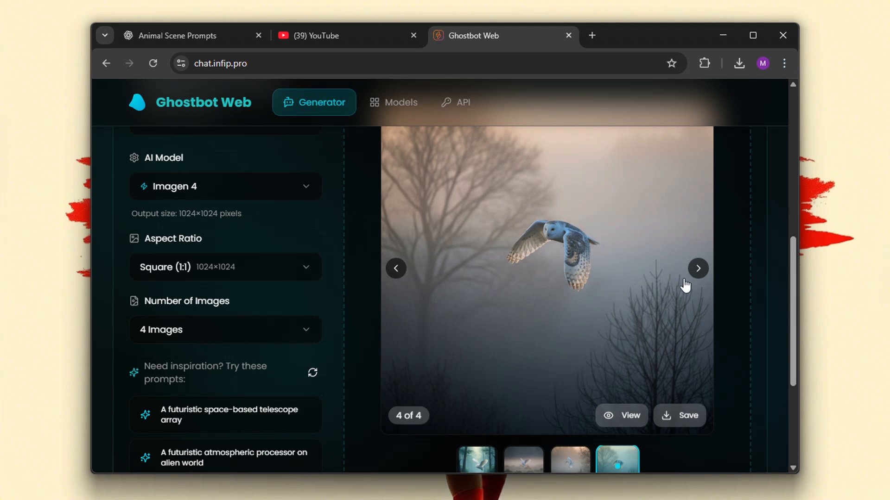
pyautogui.click(696, 269)
pyautogui.click(697, 269)
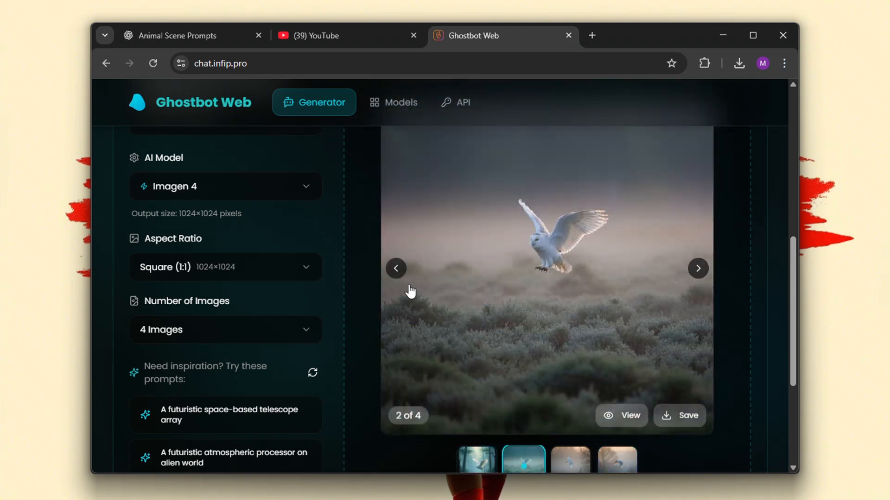
# Show the first of the four images, the owl in the blue-green forest, and save it.
pyautogui.click(396, 269)
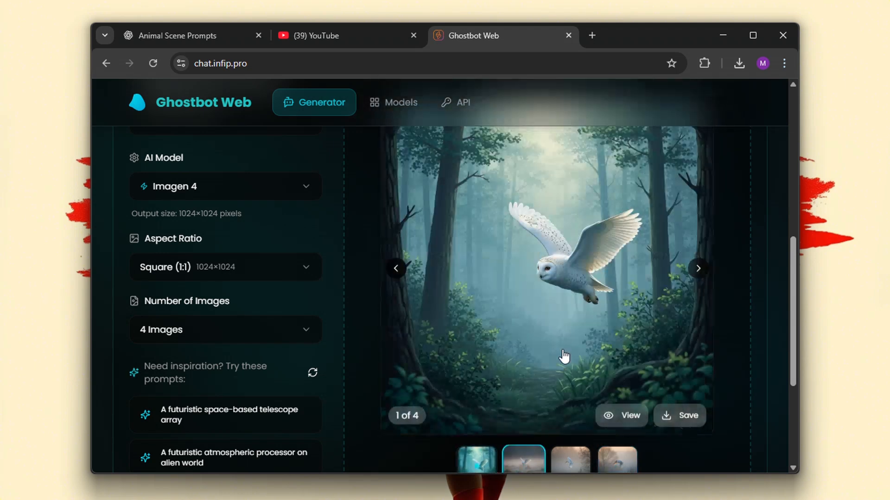
pyautogui.click(685, 423)
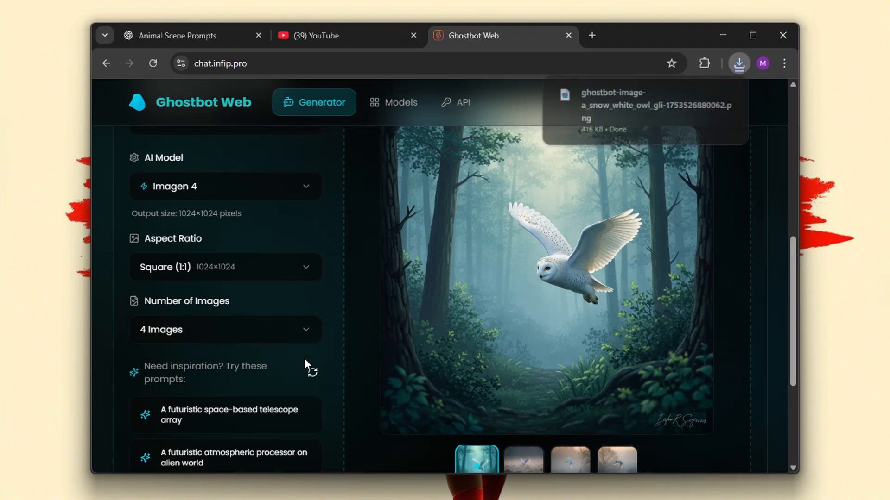
pyautogui.scroll(4, 305, 359)
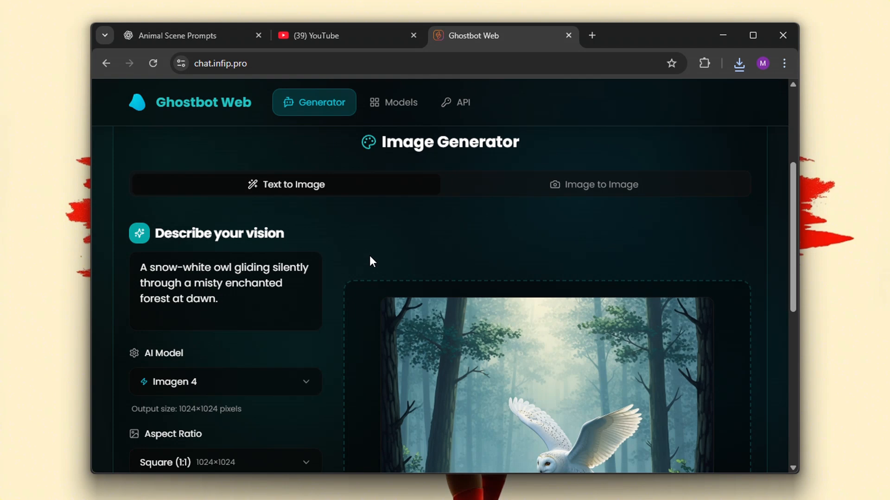
pyautogui.scroll(-7, 298, 319)
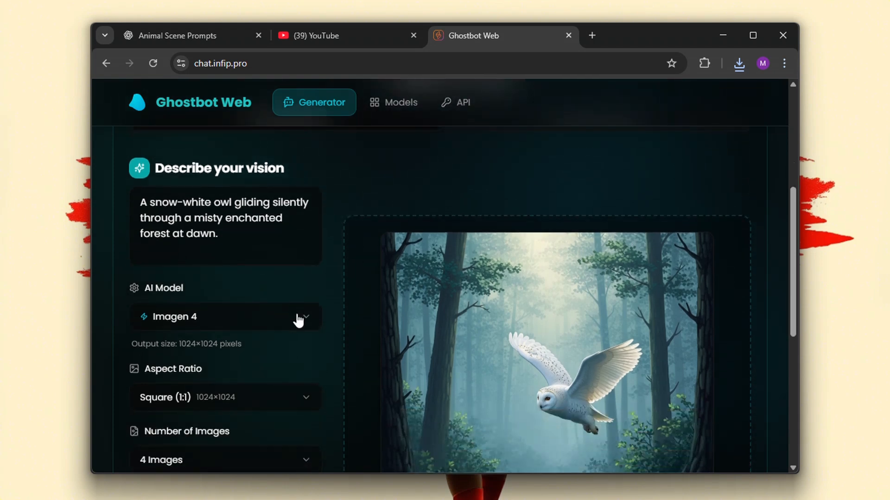
pyautogui.scroll(-2, 298, 320)
pyautogui.scroll(4, 297, 320)
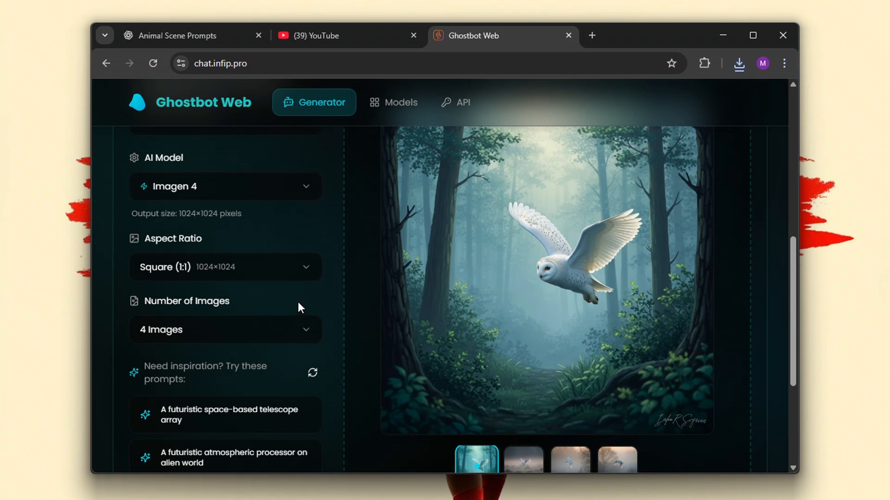
pyautogui.scroll(2, 297, 301)
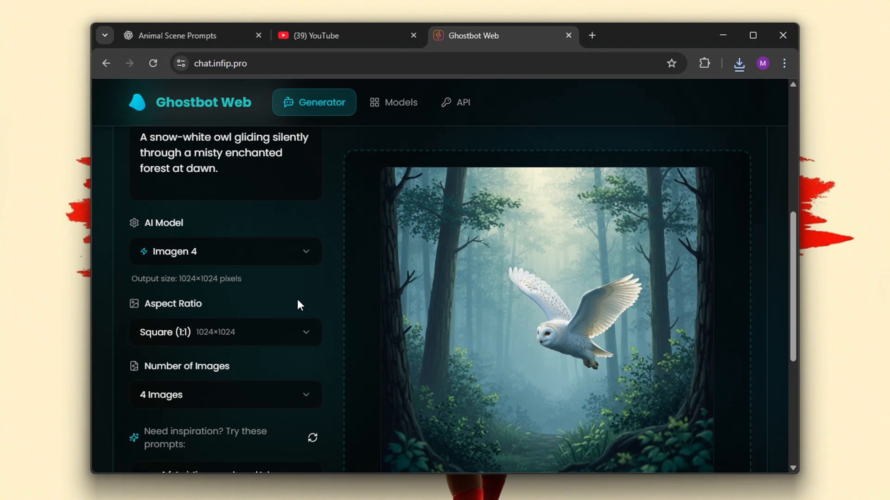
# Switch to the football notes in Notepad and read through the sports poster prompts and the general prompt template.
pyautogui.hotkey('alt', 'Tab')
pyautogui.hotkey('alt', 'Tab')
pyautogui.hotkey('alt', 'Tab')
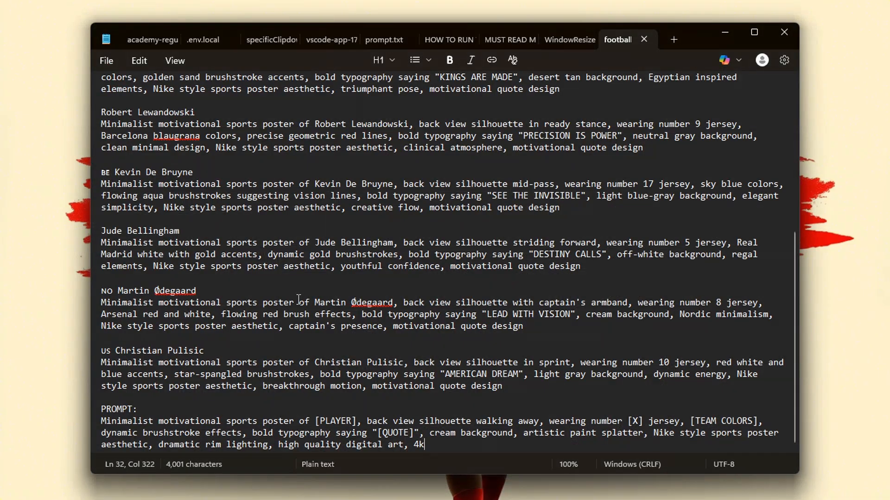
pyautogui.scroll(5, 317, 273)
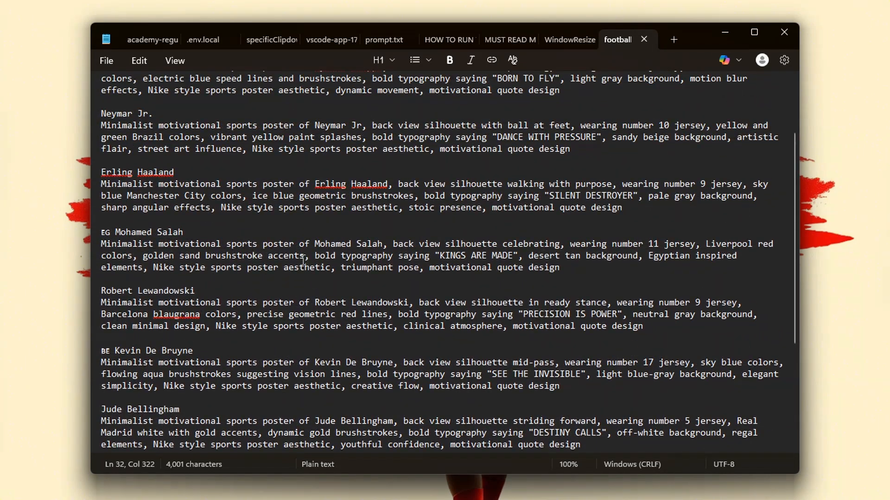
pyautogui.scroll(2, 167, 182)
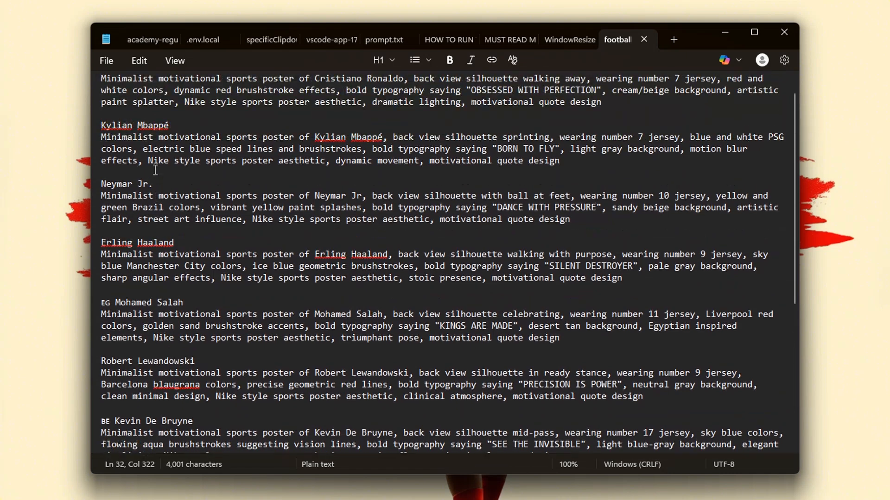
pyautogui.scroll(1, 161, 147)
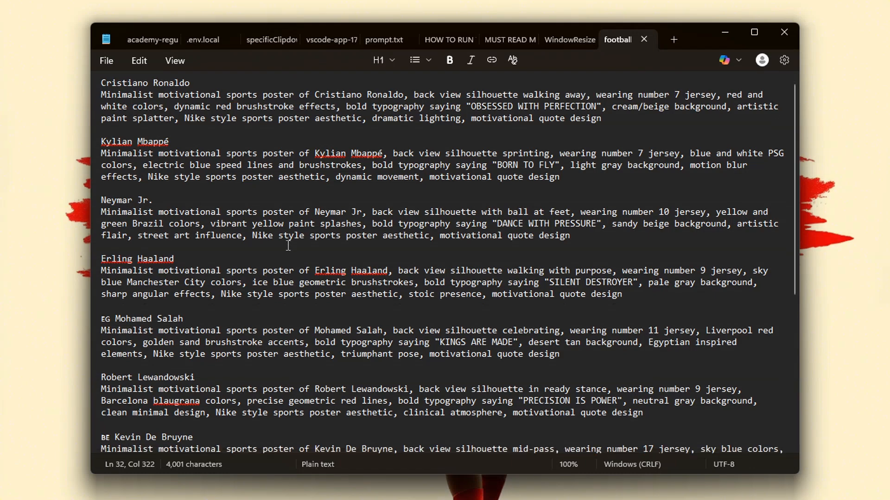
pyautogui.scroll(-3, 287, 246)
pyautogui.scroll(-4, 287, 245)
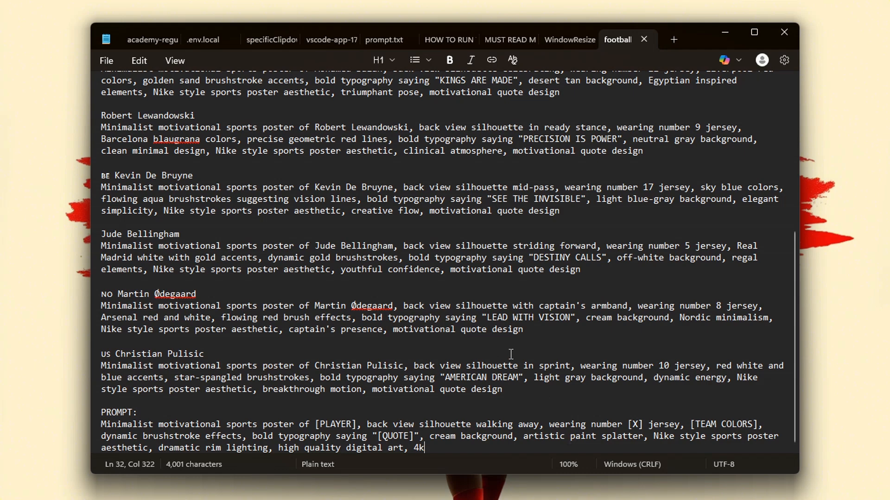
pyautogui.scroll(4, 501, 348)
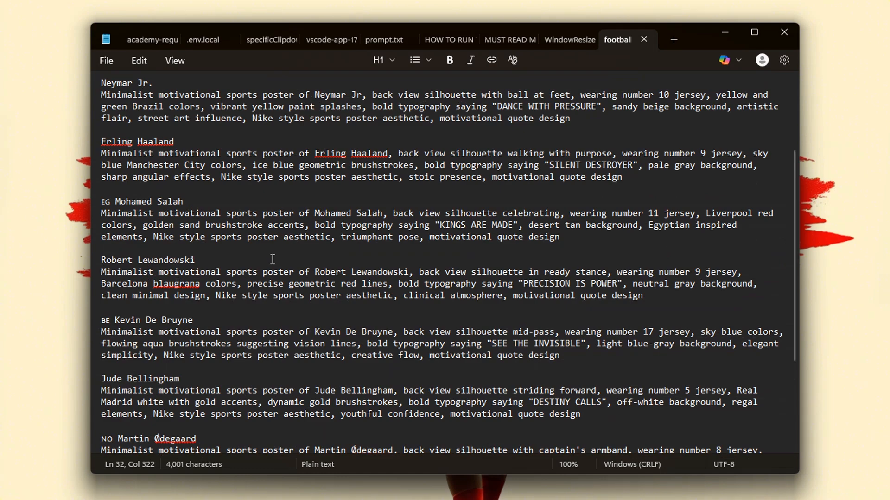
pyautogui.scroll(3, 176, 132)
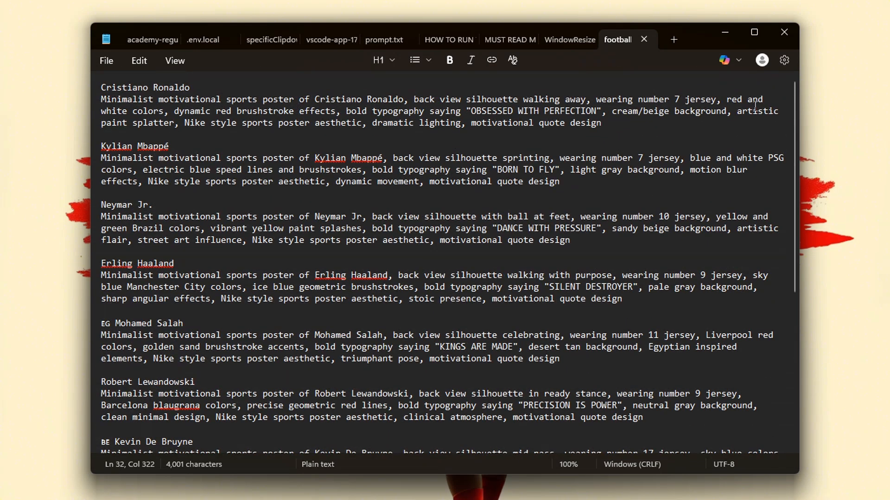
# Copy the Cristiano Ronaldo poster prompt from the football notes and paste it over the owl prompt in Ghostbot Web.
pyautogui.moveTo(612, 124); pyautogui.dragTo(98, 99)
pyautogui.rightClick(114, 108)
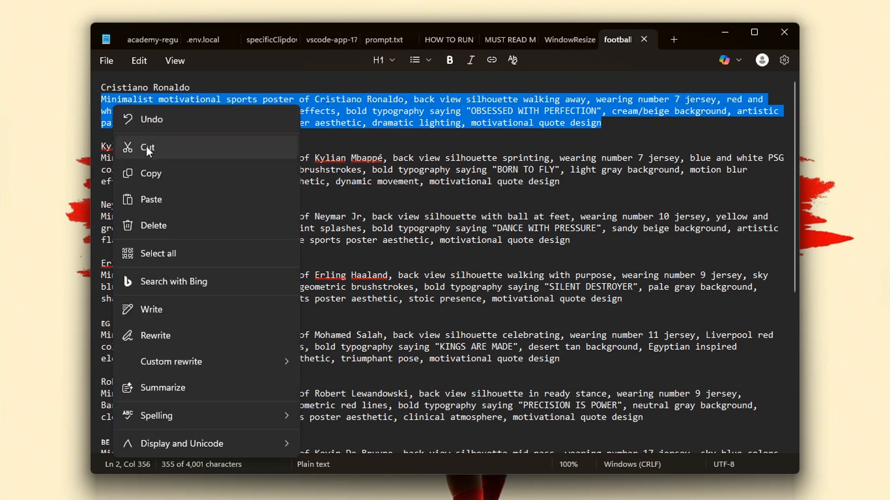
pyautogui.click(159, 173)
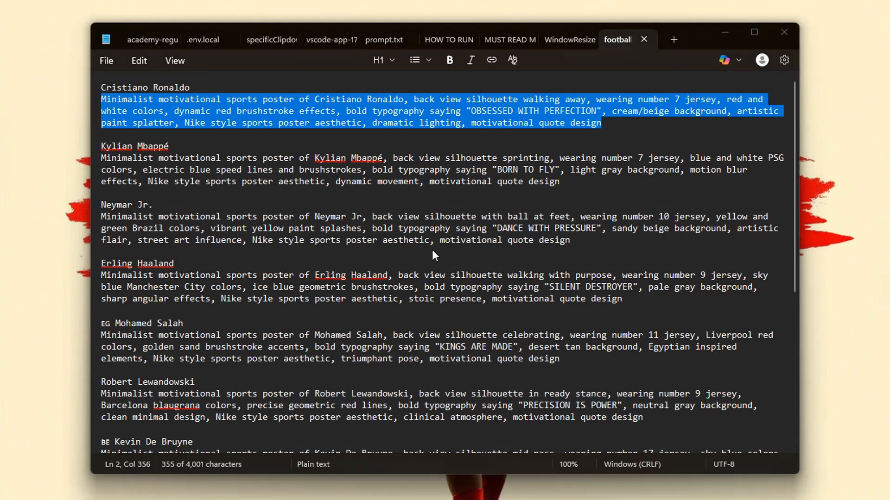
pyautogui.hotkey('alt', 'Tab')
pyautogui.scroll(1, 279, 244)
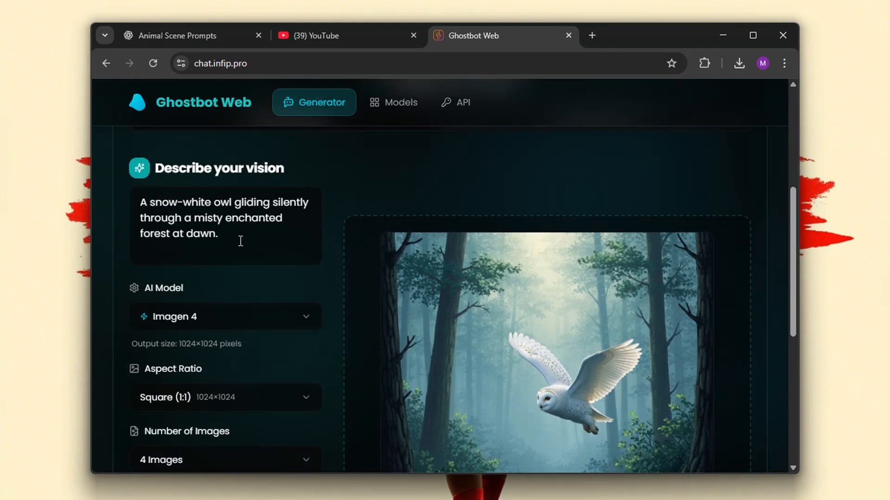
pyautogui.moveTo(241, 240); pyautogui.dragTo(126, 184)
pyautogui.hotkey('ctrl', 'v')
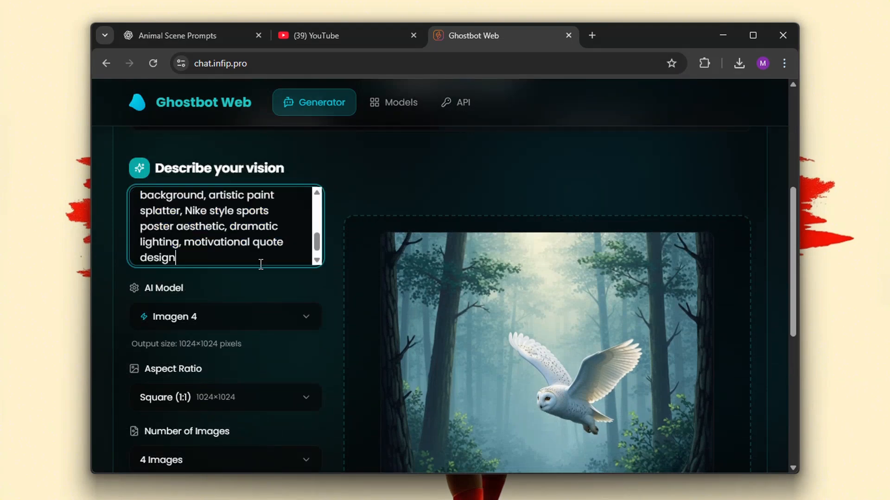
# Set the AI model to Qwen and check the available aspect ratios, keeping Square (1:1).
pyautogui.click(277, 317)
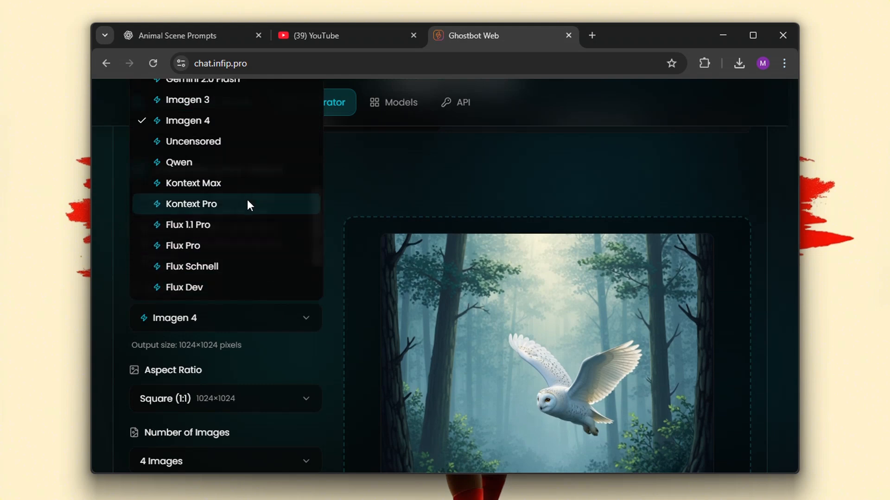
pyautogui.click(247, 171)
pyautogui.scroll(3, 307, 265)
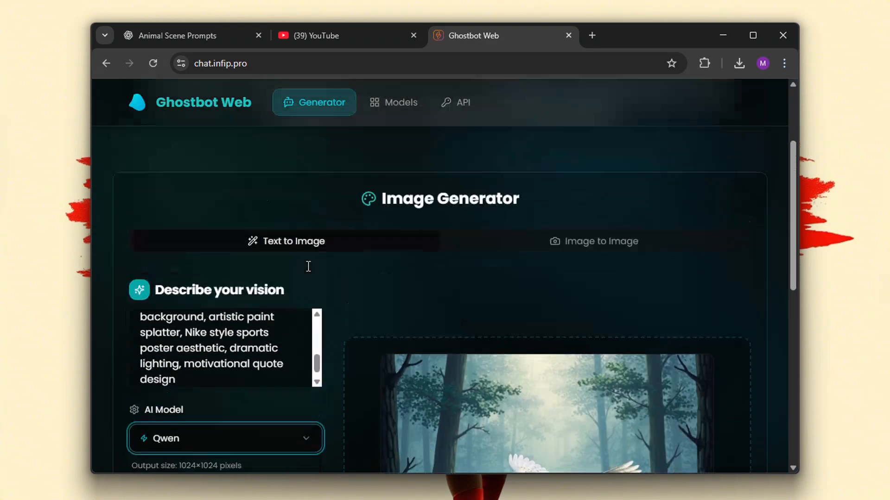
pyautogui.scroll(-5, 308, 265)
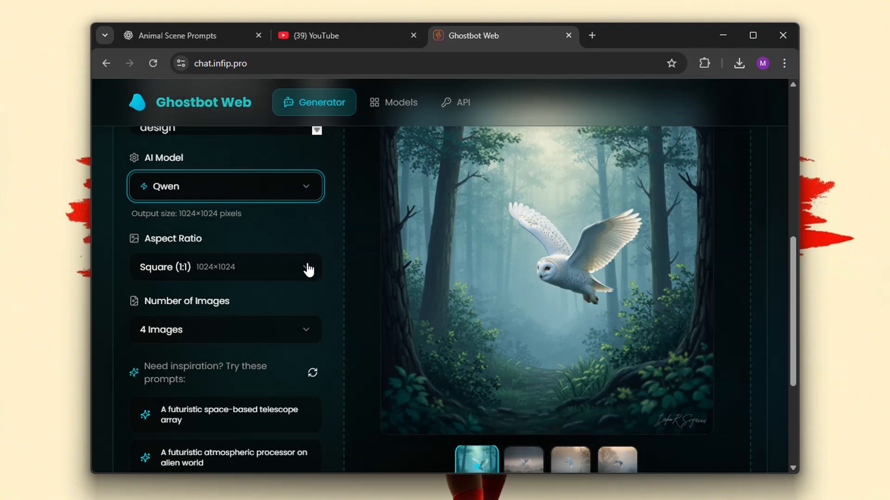
pyautogui.click(307, 269)
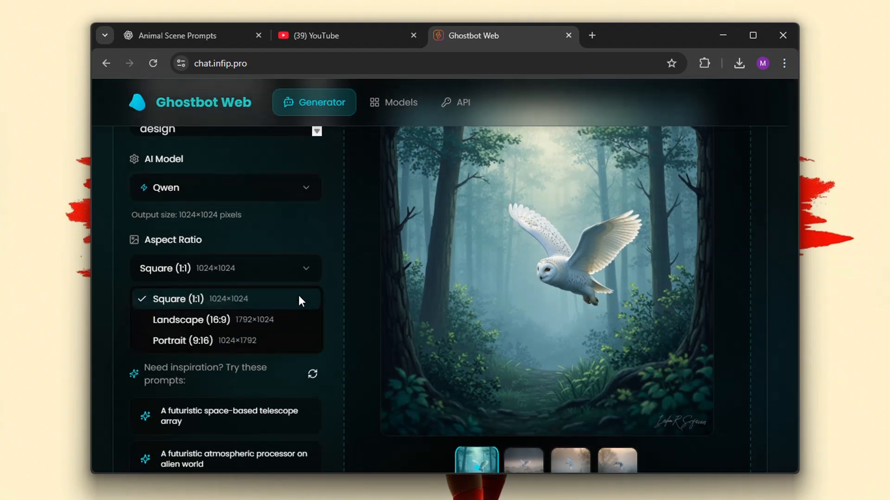
pyautogui.click(313, 278)
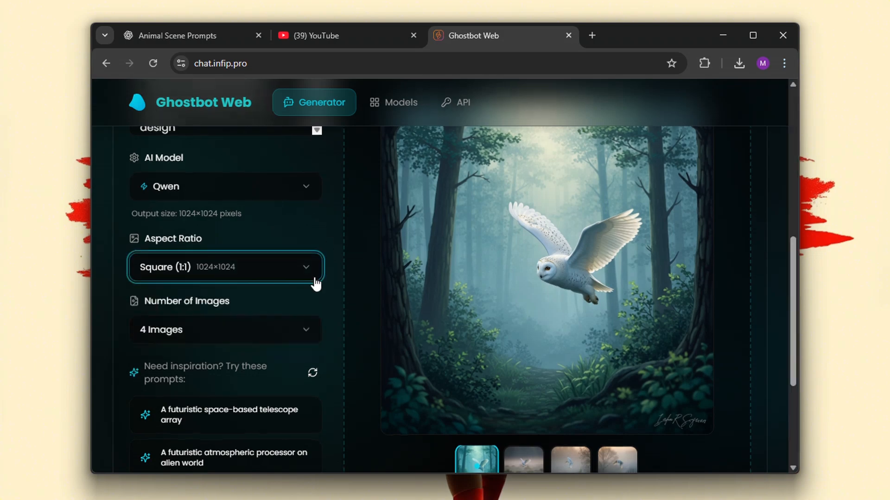
# Review the generator settings and generate 4 images from the Cristiano Ronaldo poster prompt.
pyautogui.scroll(-3, 314, 280)
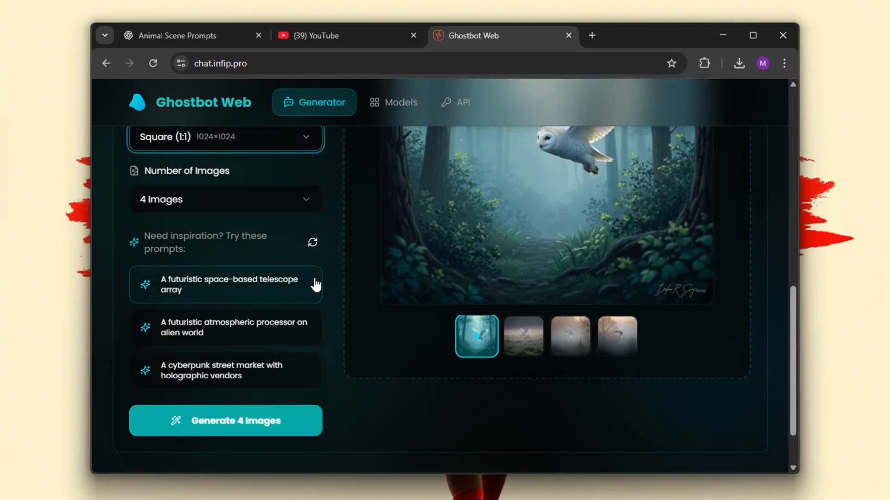
pyautogui.scroll(9, 315, 283)
pyautogui.scroll(-7, 315, 284)
pyautogui.scroll(-3, 315, 284)
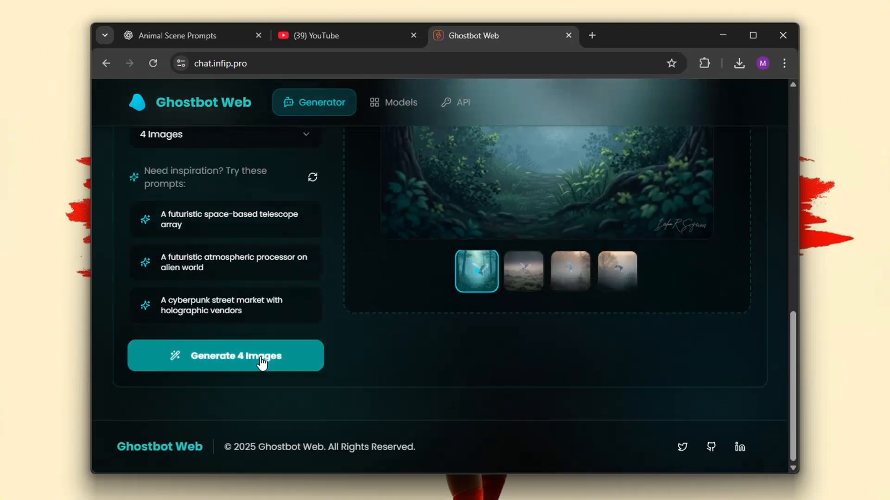
pyautogui.click(315, 359)
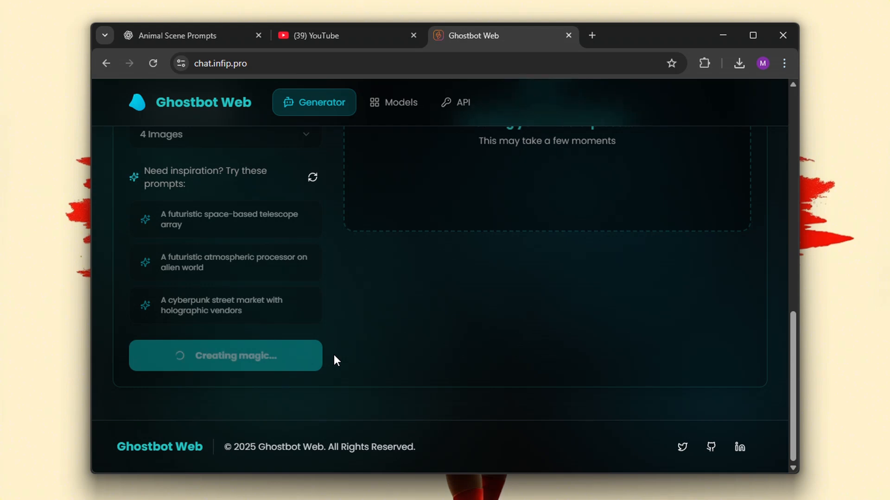
# Switch to the football notes in Notepad and examine the poster prompt template with the [PLAYER], [TEAM COLORS] and [QUOTE] placeholders.
pyautogui.scroll(7, 334, 355)
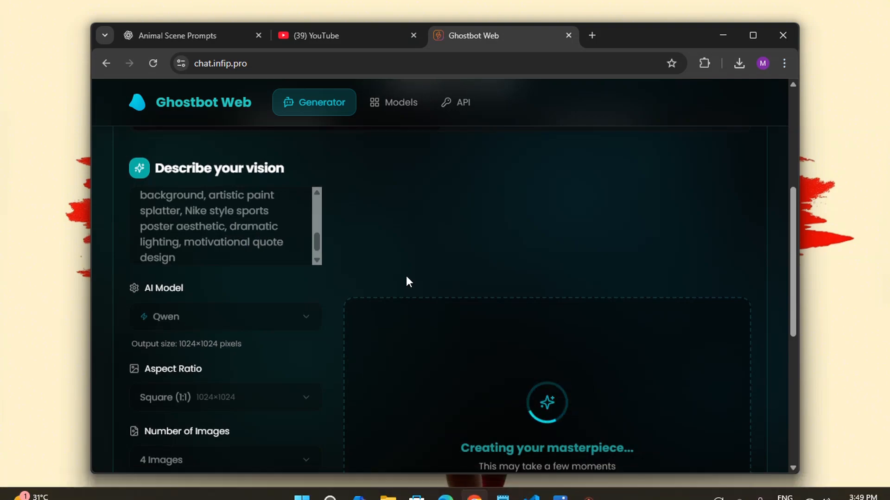
pyautogui.hotkey('alt', 'Tab')
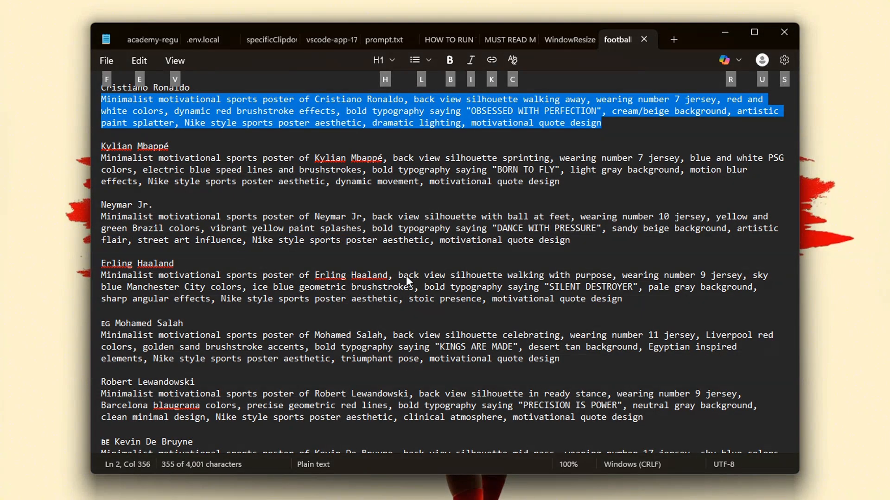
pyautogui.scroll(-5, 398, 311)
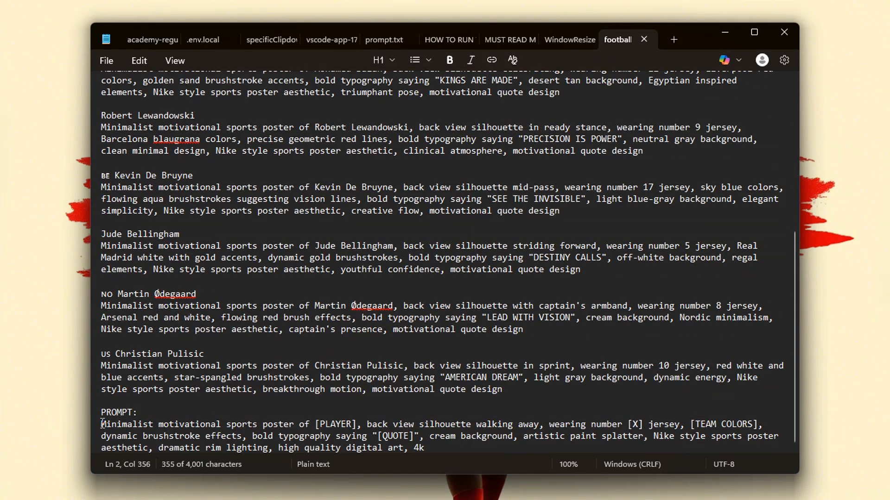
pyautogui.moveTo(101, 424); pyautogui.dragTo(462, 448)
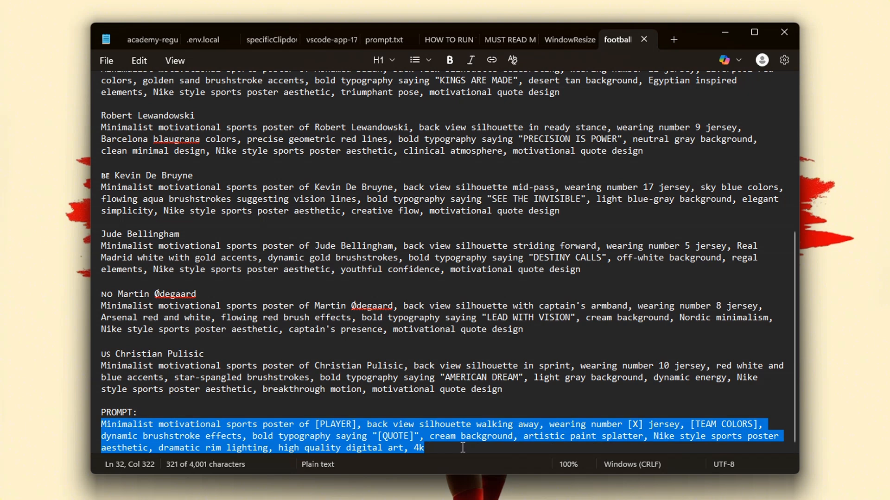
pyautogui.click(464, 411)
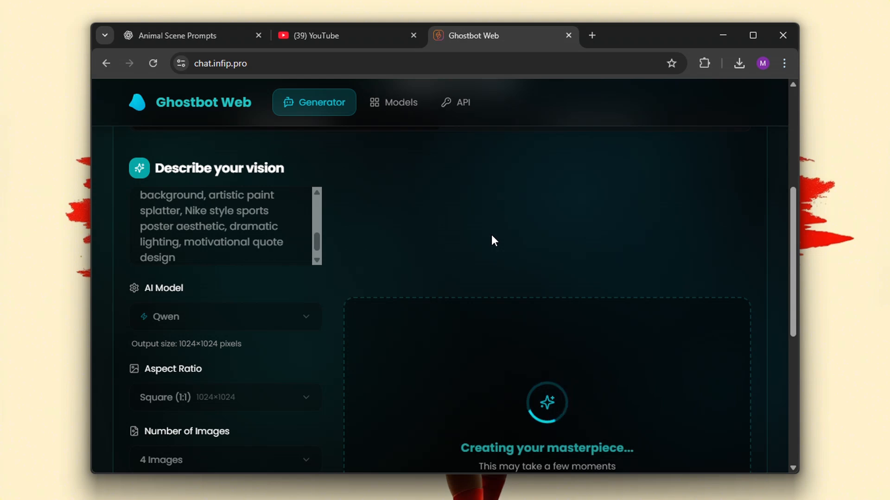
# Return to Ghostbot Web and compare the four generated Ronaldo posters one after another in the result gallery.
pyautogui.scroll(-3, 493, 241)
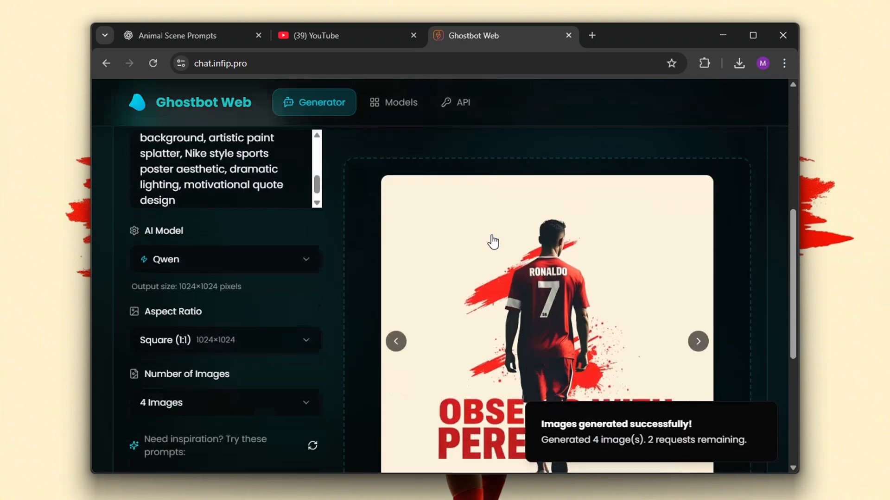
pyautogui.scroll(2, 623, 295)
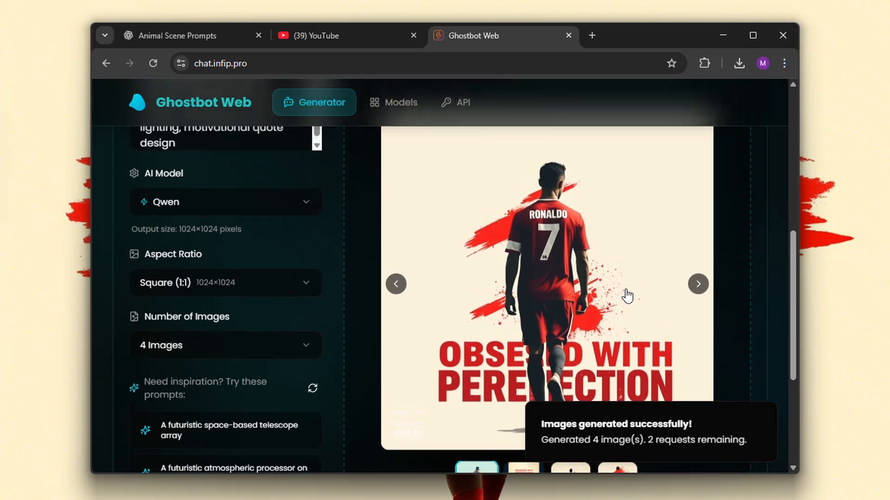
pyautogui.scroll(-2, 626, 298)
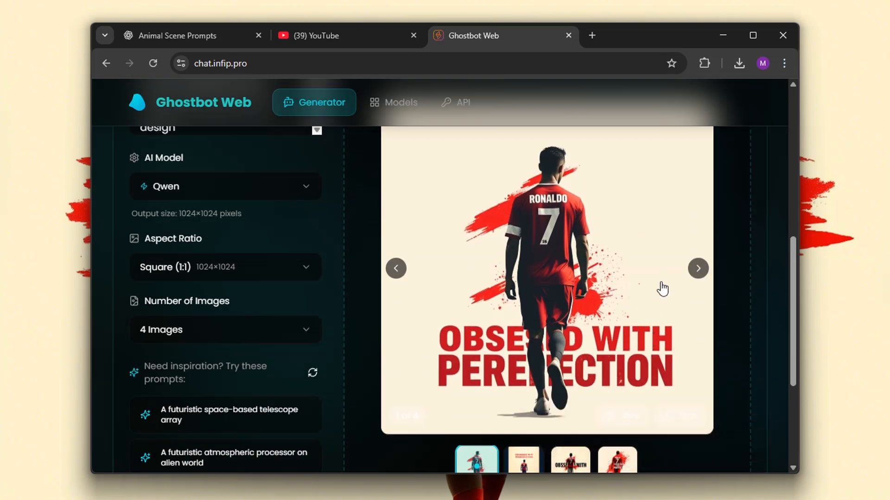
pyautogui.click(699, 269)
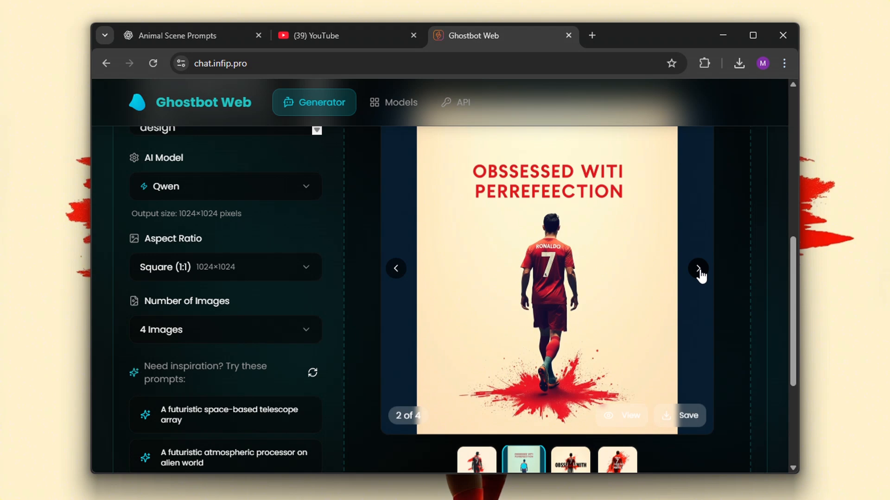
pyautogui.click(699, 270)
pyautogui.click(698, 269)
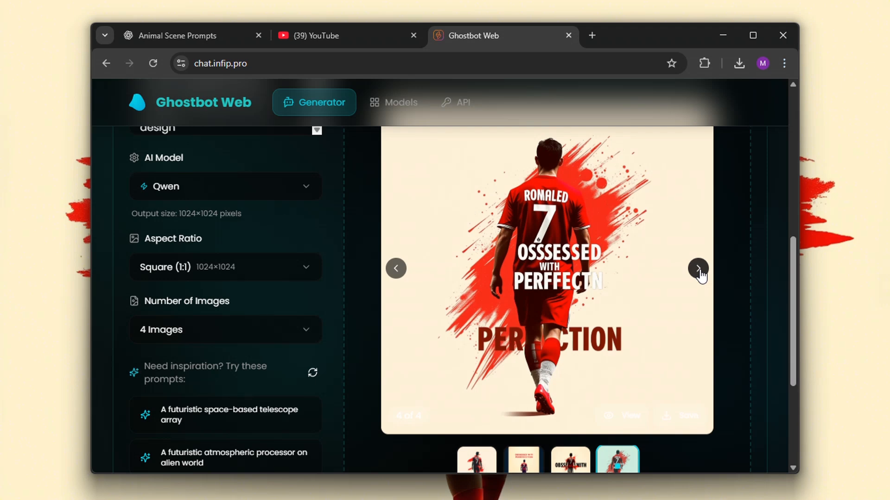
pyautogui.click(402, 274)
pyautogui.click(402, 274)
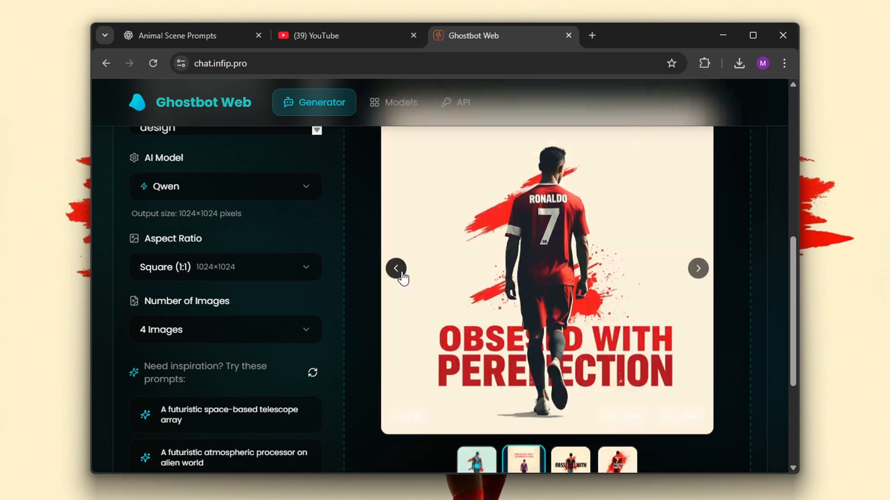
pyautogui.click(402, 274)
pyautogui.click(397, 269)
pyautogui.click(396, 269)
pyautogui.click(396, 269)
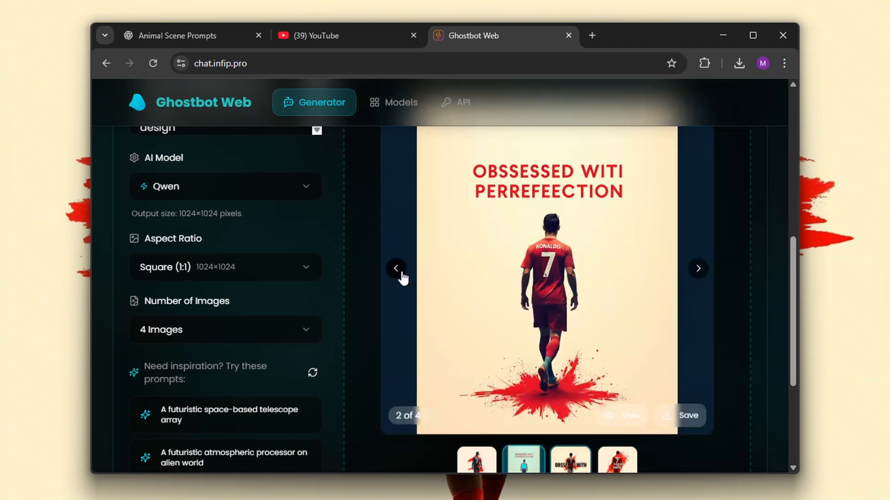
pyautogui.scroll(3, 464, 278)
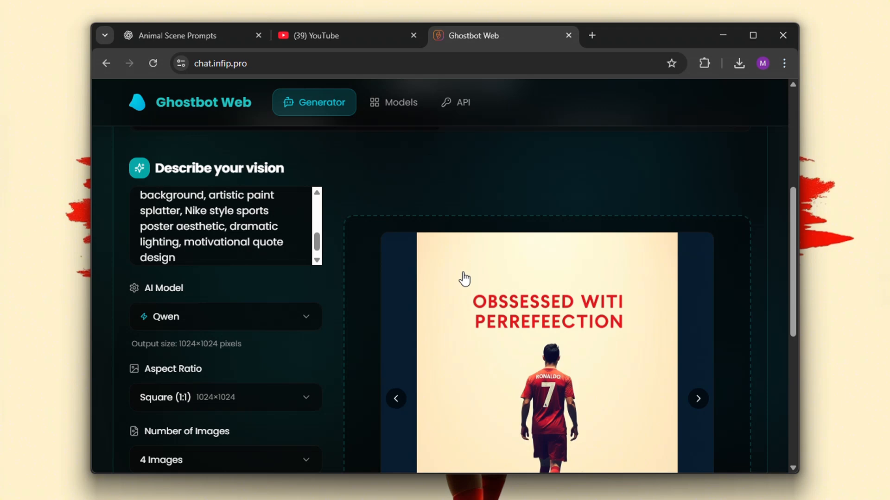
# Review the Qwen generator settings again and page through the generated Ronaldo posters in the result gallery.
pyautogui.scroll(-7, 297, 334)
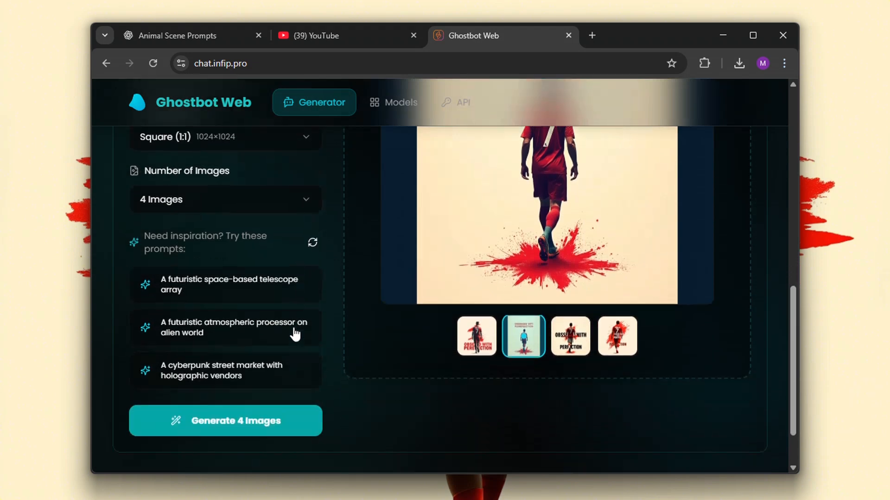
pyautogui.scroll(7, 295, 334)
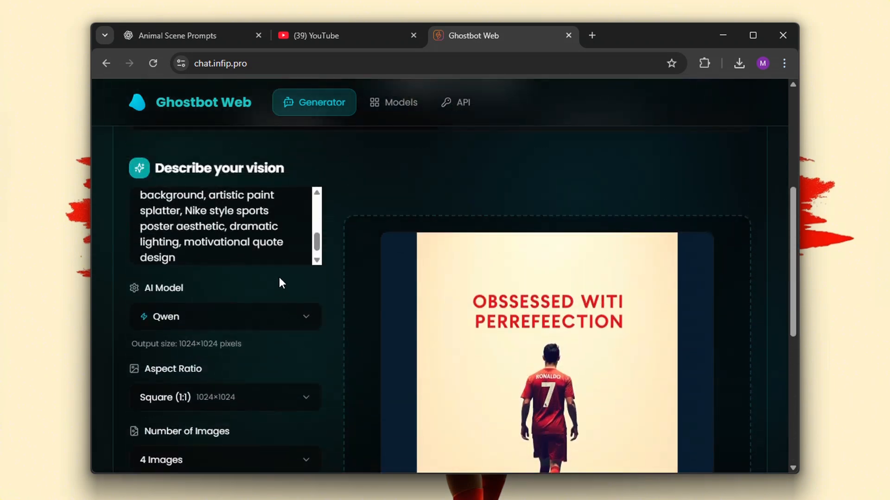
pyautogui.scroll(3, 264, 237)
pyautogui.scroll(-3, 264, 237)
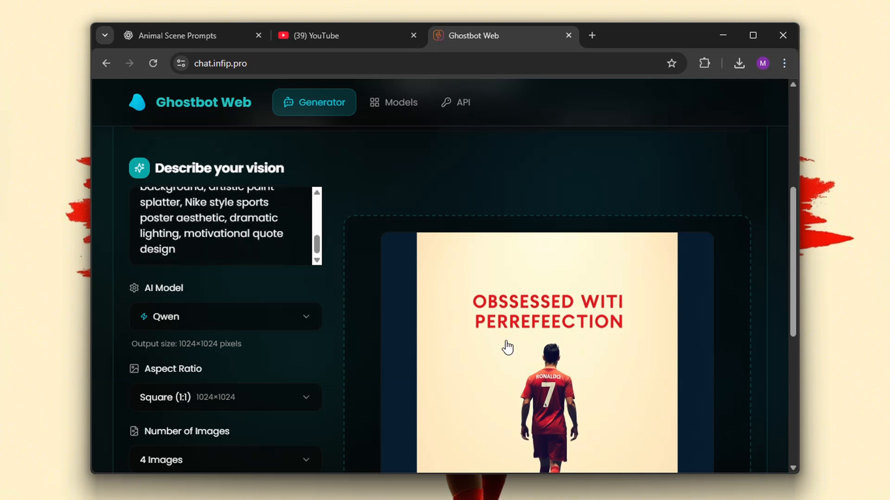
pyautogui.scroll(-3, 525, 350)
pyautogui.scroll(2, 699, 333)
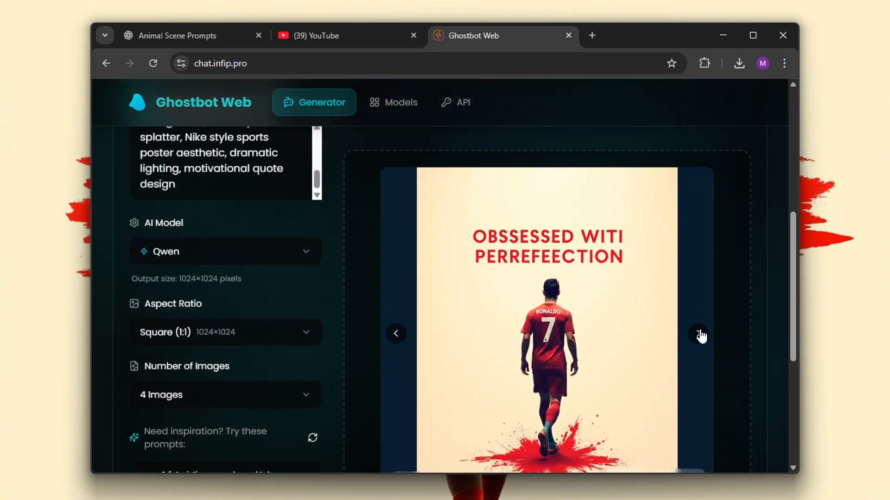
pyautogui.click(700, 334)
pyautogui.click(699, 335)
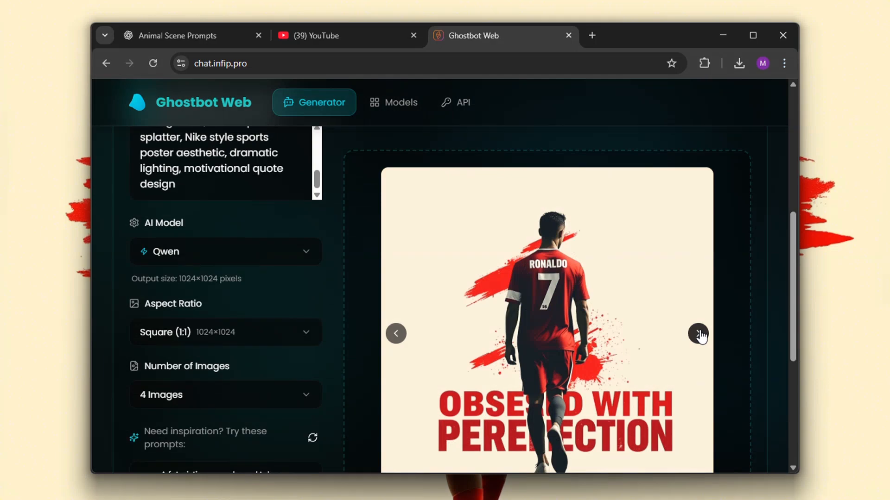
pyautogui.click(698, 334)
pyautogui.scroll(2, 655, 341)
pyautogui.scroll(-2, 656, 341)
pyautogui.scroll(4, 656, 341)
pyautogui.scroll(-4, 655, 341)
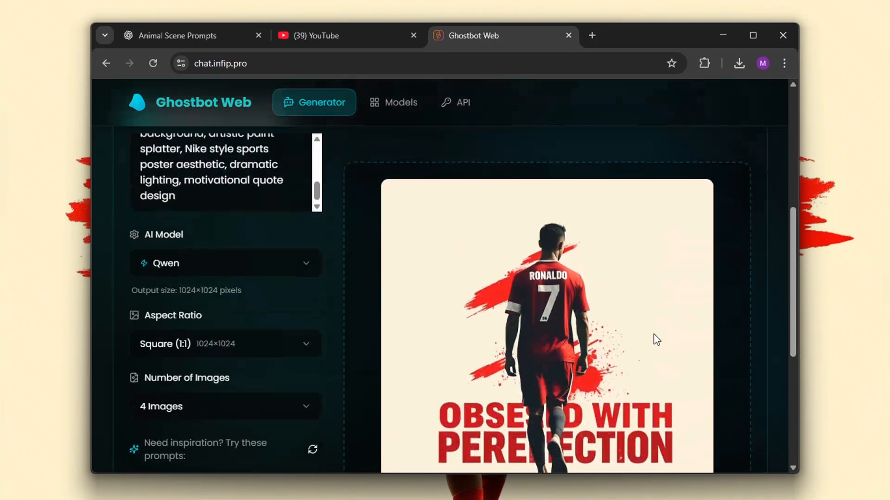
# Switch the image generator to Image to Image and examine its upload area, AI model and transformation prompt fields.
pyautogui.scroll(5, 655, 341)
pyautogui.click(631, 321)
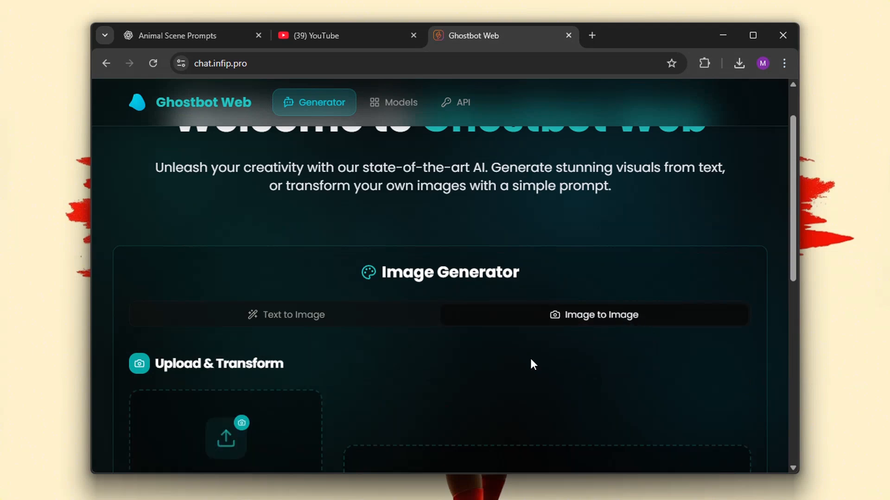
pyautogui.scroll(-2, 519, 361)
pyautogui.scroll(-5, 502, 368)
pyautogui.scroll(2, 502, 368)
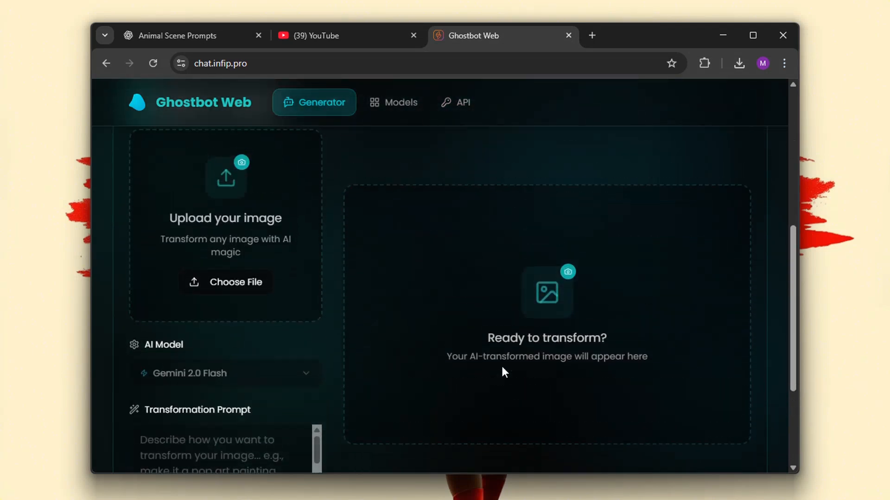
pyautogui.scroll(5, 504, 371)
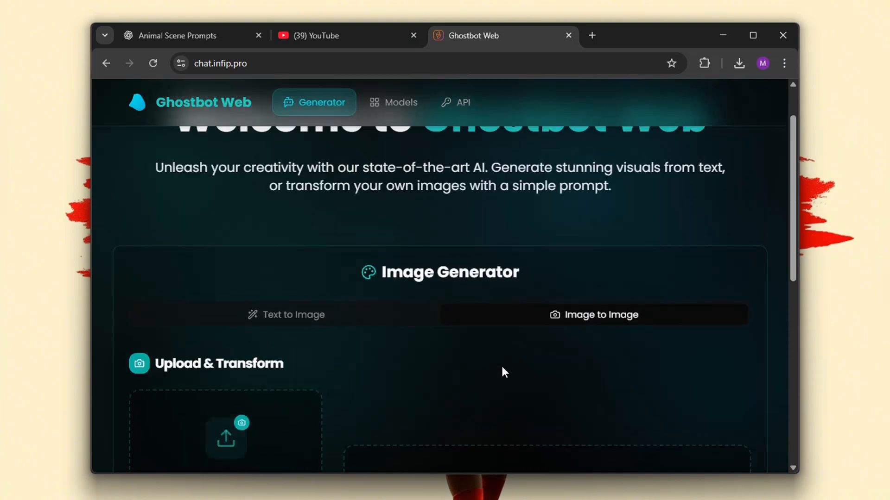
pyautogui.scroll(-3, 503, 367)
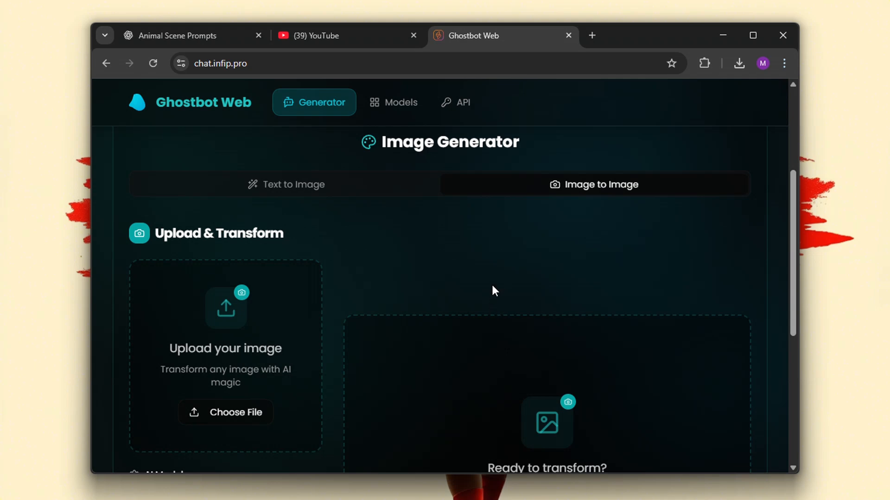
# Open the API page of Ghostbot Web and request a new API key.
pyautogui.scroll(4, 494, 290)
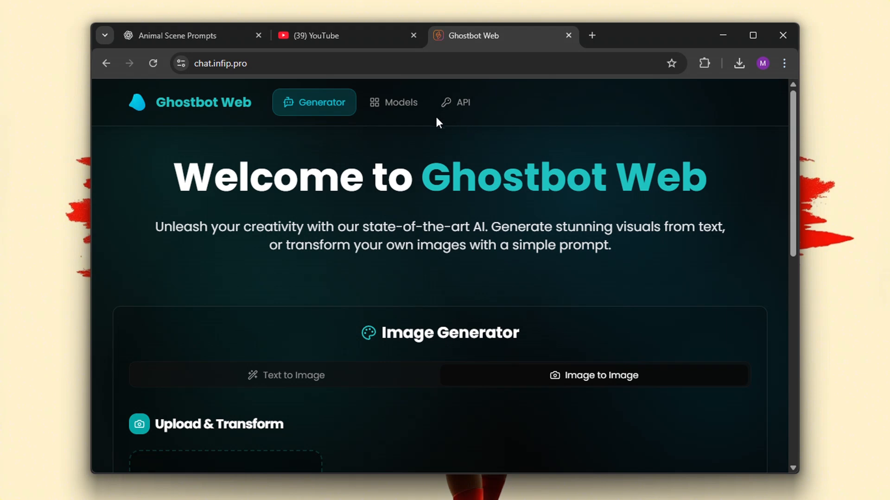
pyautogui.click(464, 103)
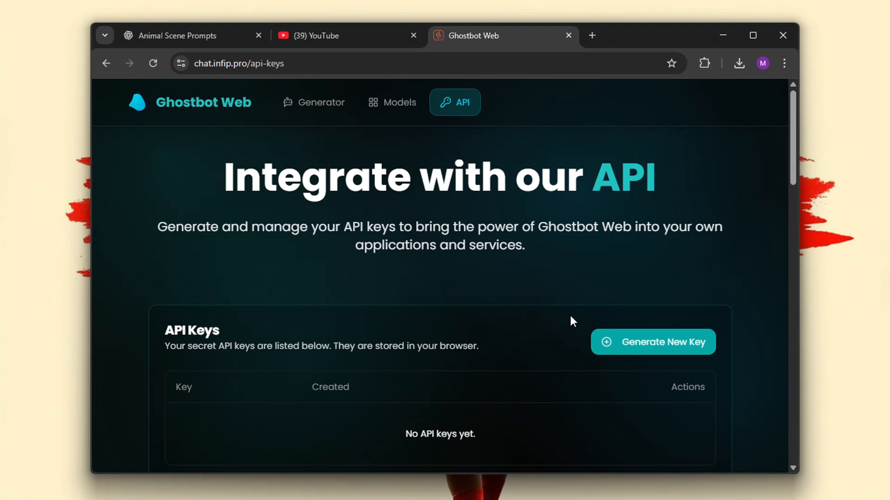
pyautogui.scroll(-2, 571, 319)
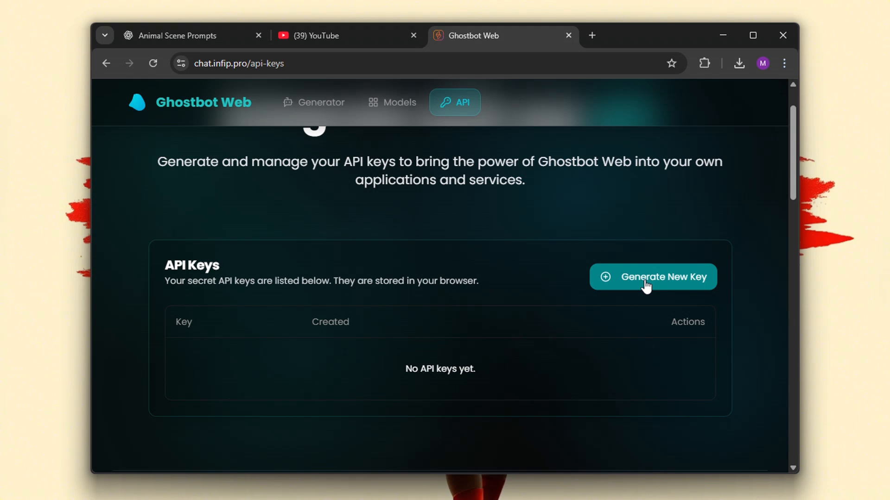
pyautogui.click(646, 284)
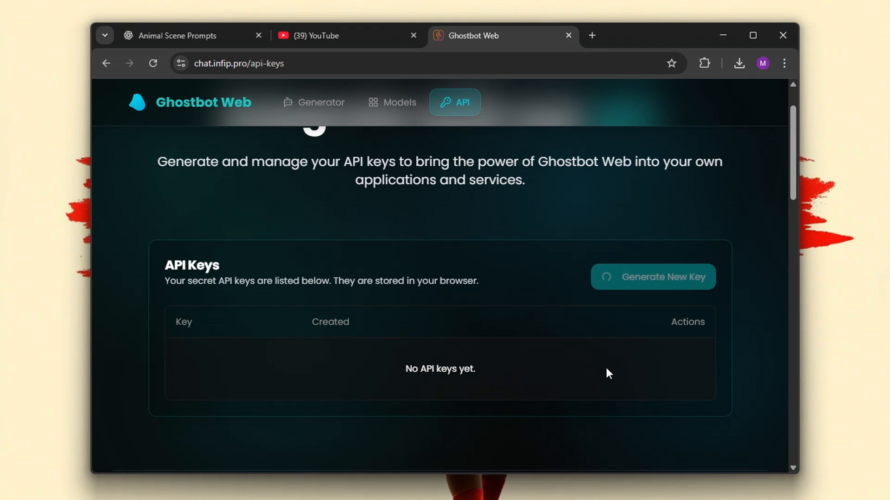
# Check the API key list and read through the API documentation on authentication and image generation.
pyautogui.scroll(-4, 606, 369)
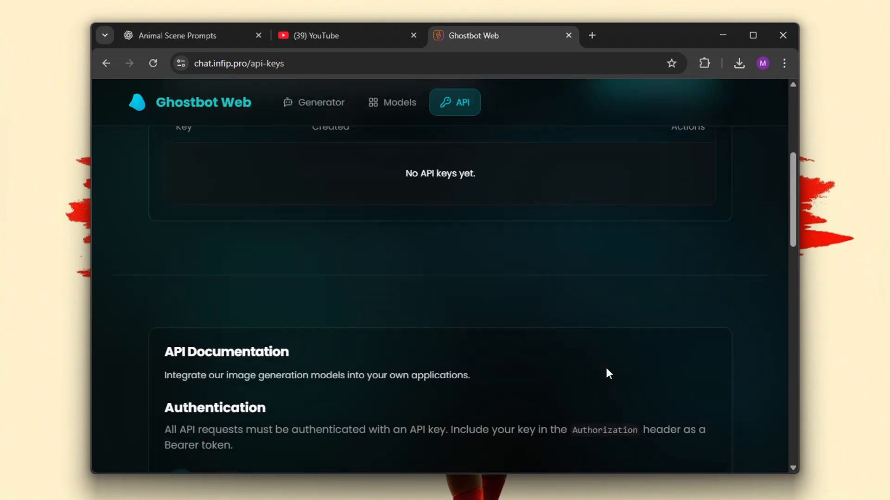
pyautogui.scroll(3, 606, 369)
pyautogui.scroll(-5, 607, 371)
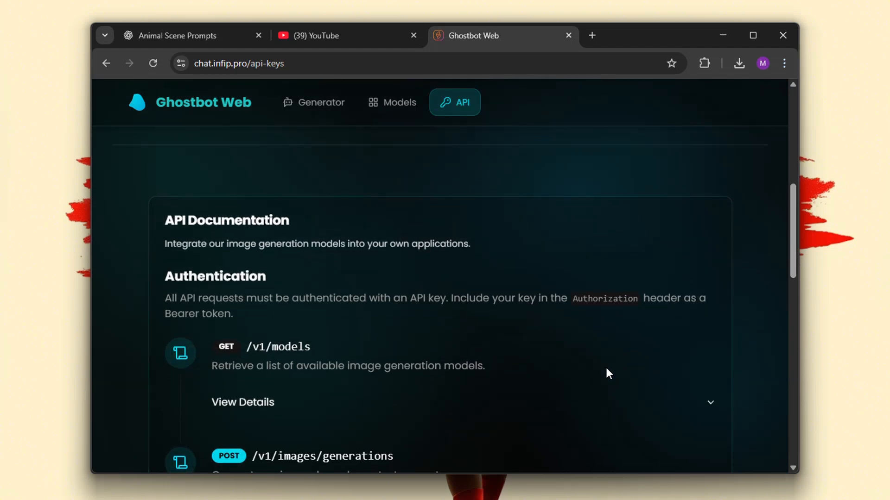
pyautogui.scroll(3, 607, 370)
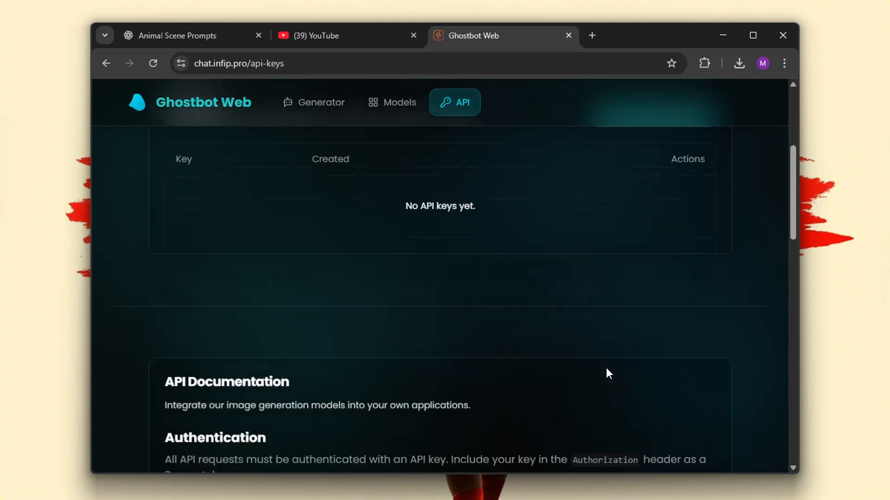
pyautogui.scroll(-15, 607, 369)
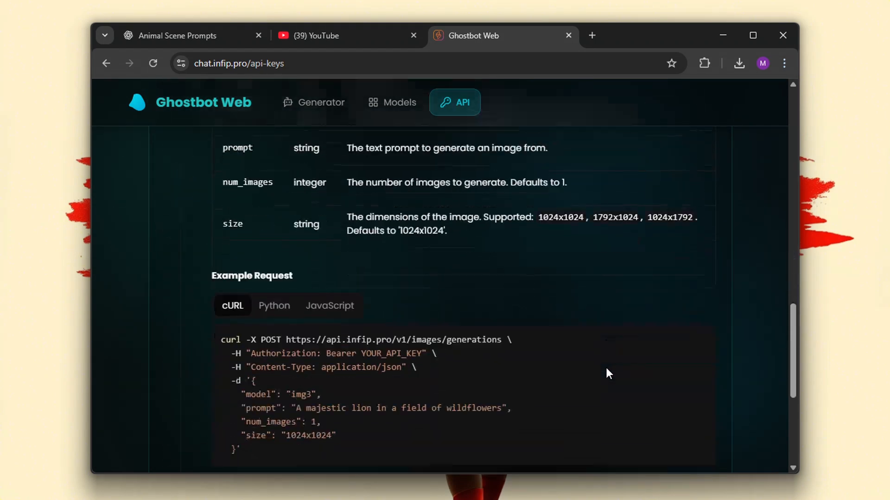
pyautogui.scroll(-3, 608, 373)
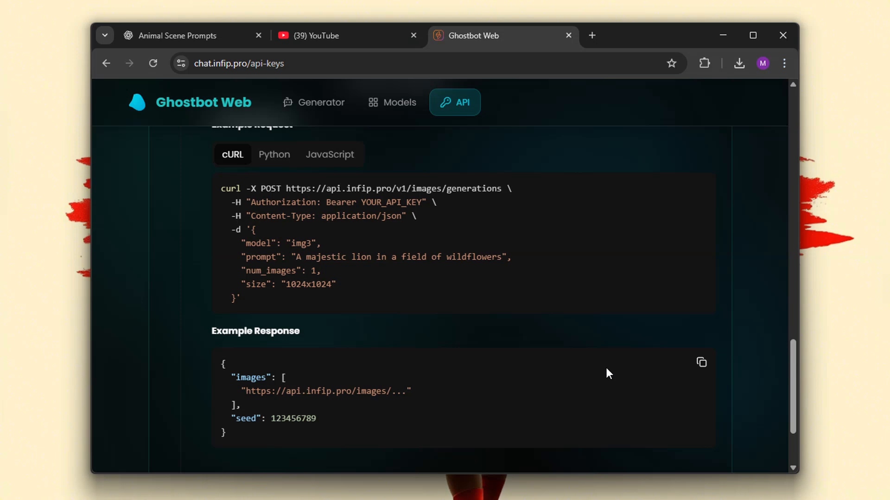
pyautogui.scroll(5, 609, 374)
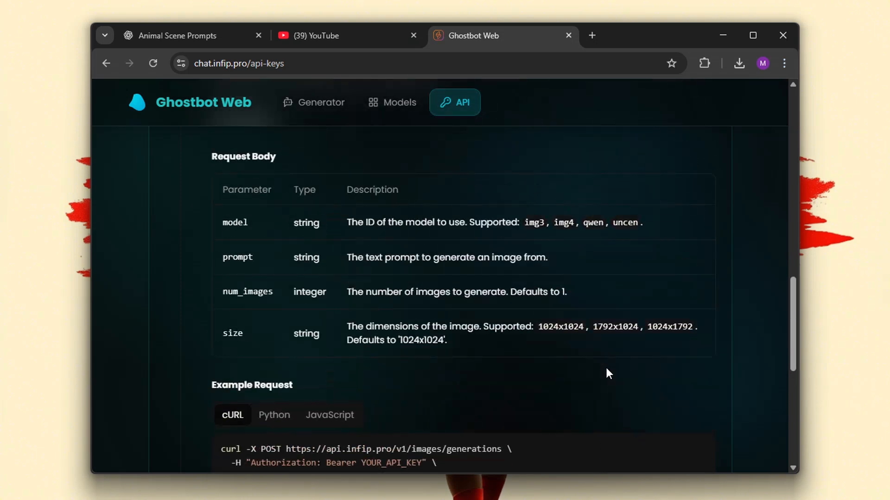
pyautogui.scroll(12, 608, 373)
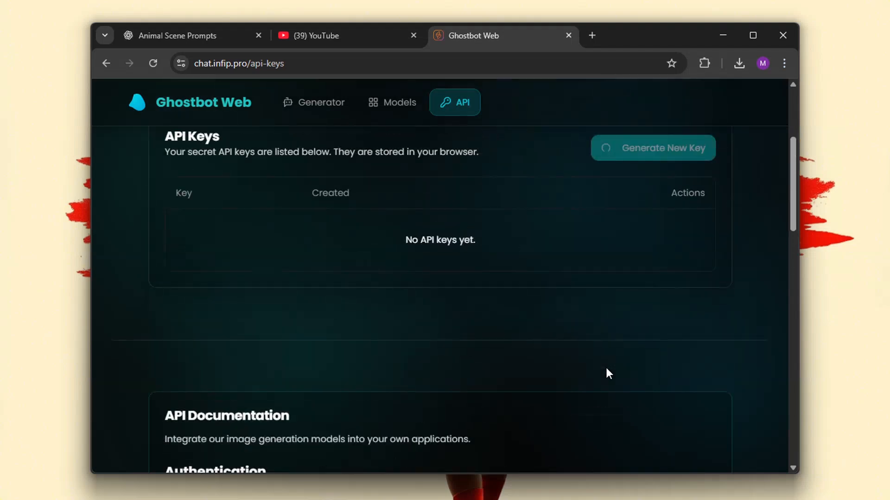
# Examine the POST /v1/images/generations request body parameters, cURL example request and example response.
pyautogui.scroll(-7, 606, 370)
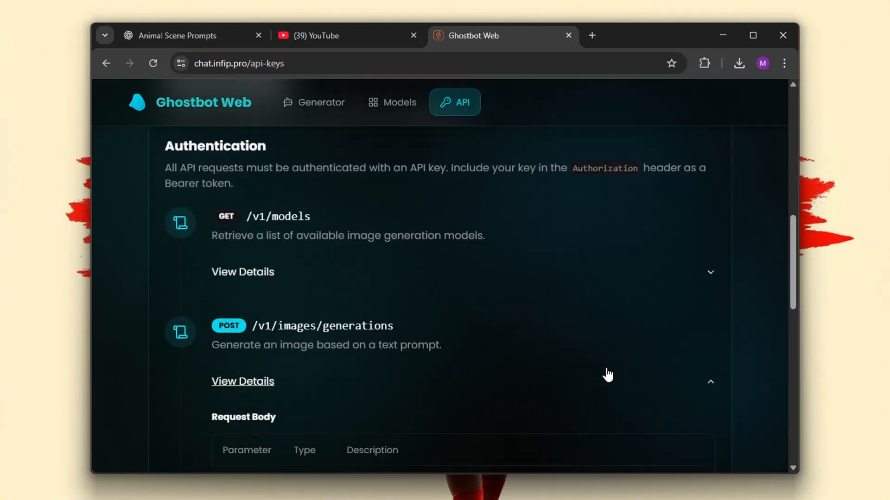
pyautogui.scroll(-10, 607, 374)
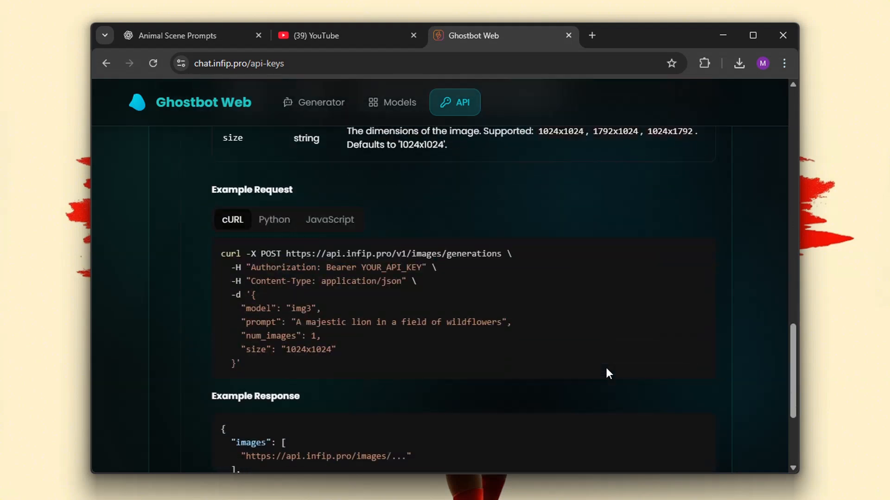
pyautogui.scroll(-3, 609, 373)
pyautogui.scroll(6, 609, 373)
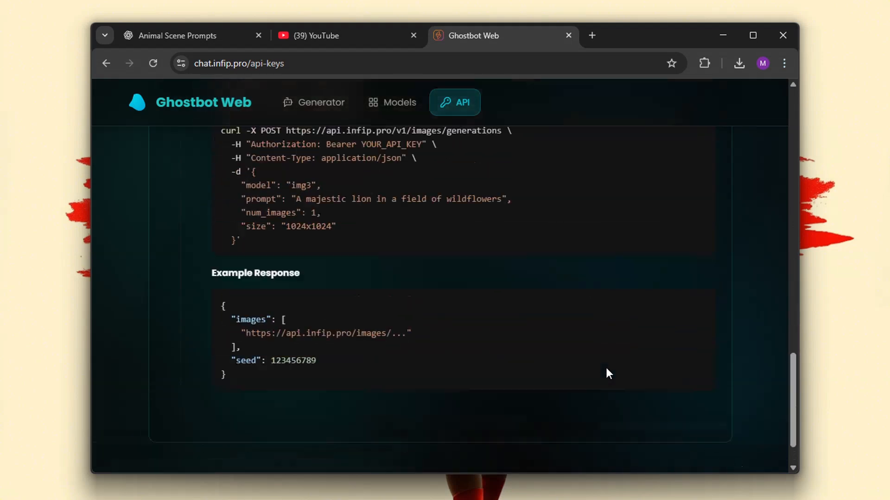
pyautogui.scroll(10, 608, 374)
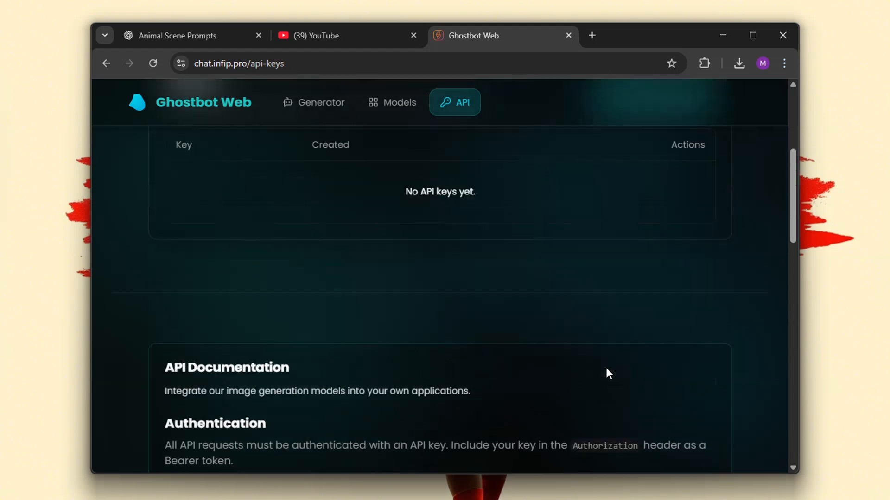
pyautogui.scroll(-10, 608, 374)
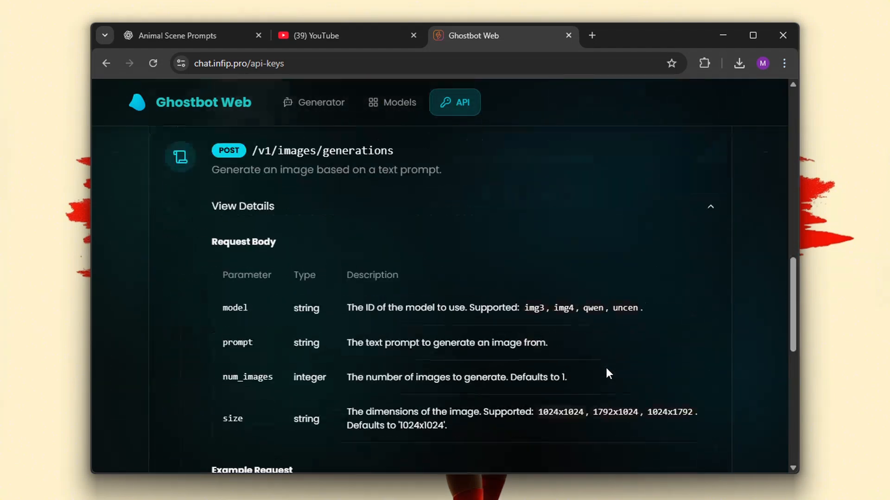
pyautogui.scroll(-5, 608, 374)
pyautogui.scroll(2, 608, 374)
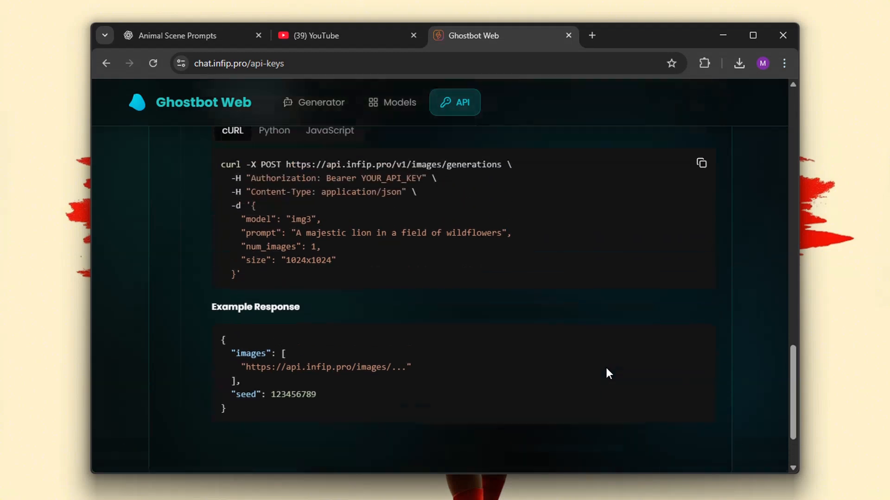
pyautogui.scroll(-1, 608, 373)
pyautogui.scroll(8, 608, 373)
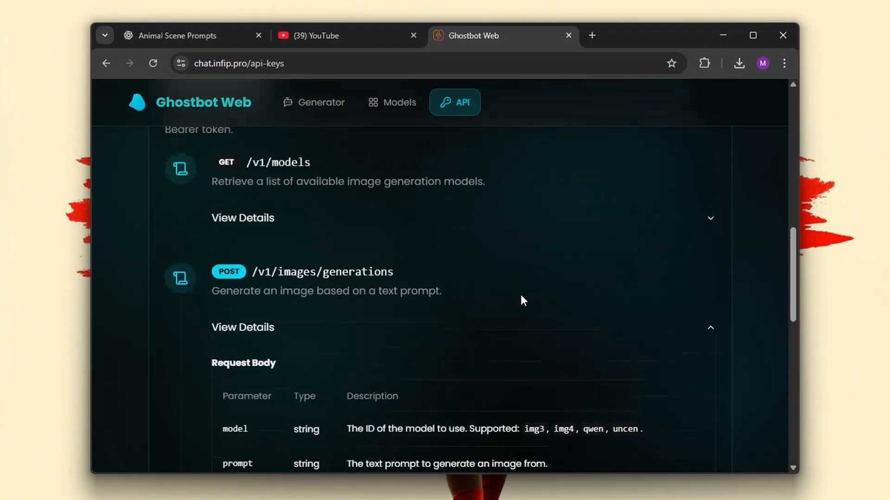
pyautogui.scroll(-8, 502, 293)
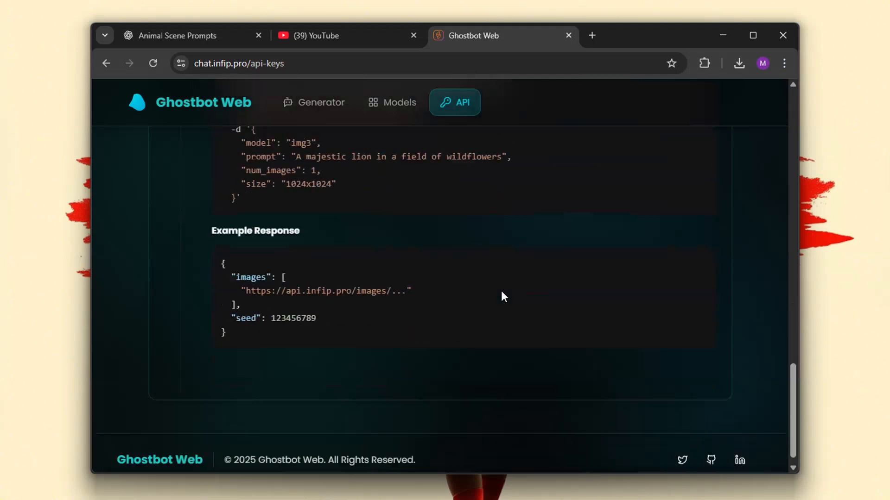
# Show the Python version of the example image generation request and copy its code.
pyautogui.scroll(3, 502, 292)
pyautogui.scroll(1, 464, 296)
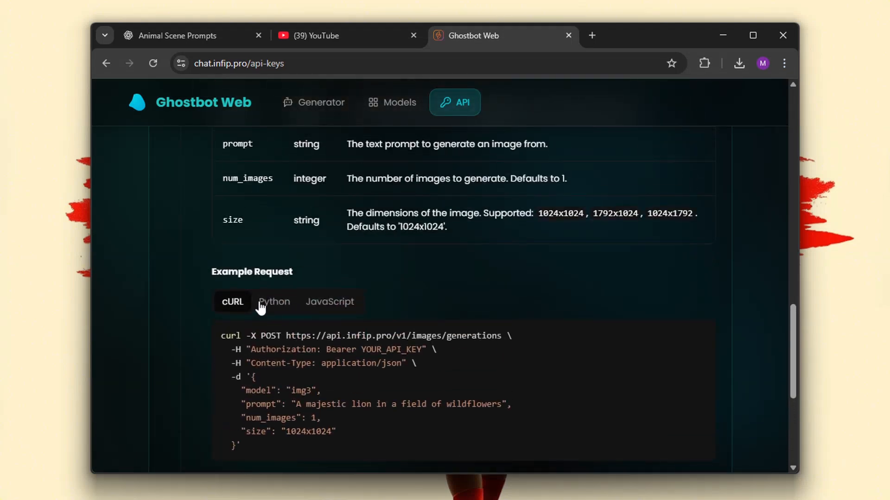
pyautogui.scroll(-1, 269, 287)
pyautogui.click(273, 238)
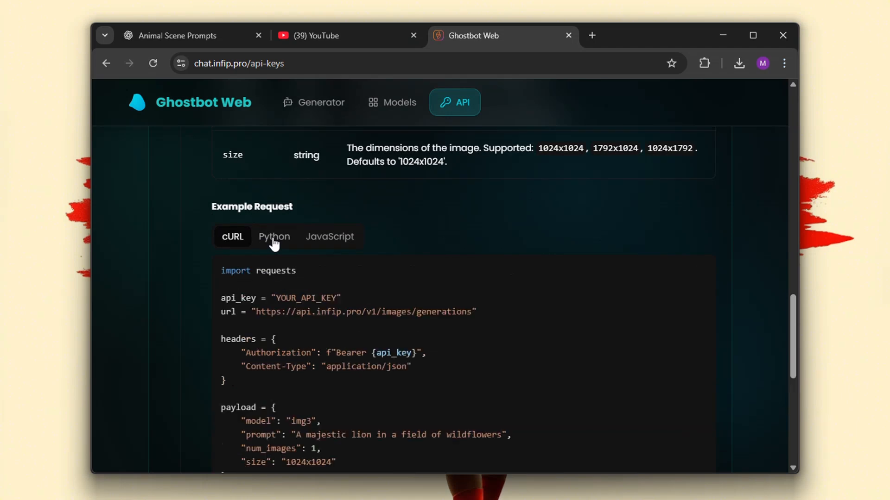
pyautogui.scroll(-1, 338, 297)
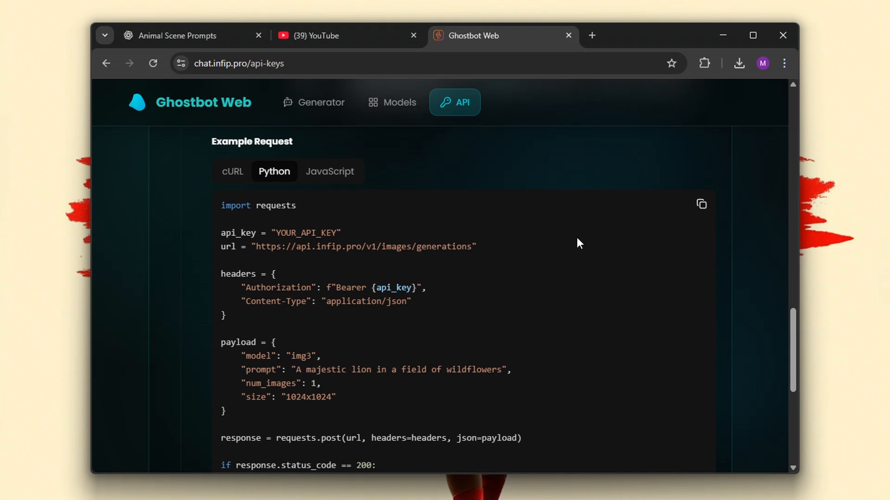
pyautogui.scroll(-1, 648, 225)
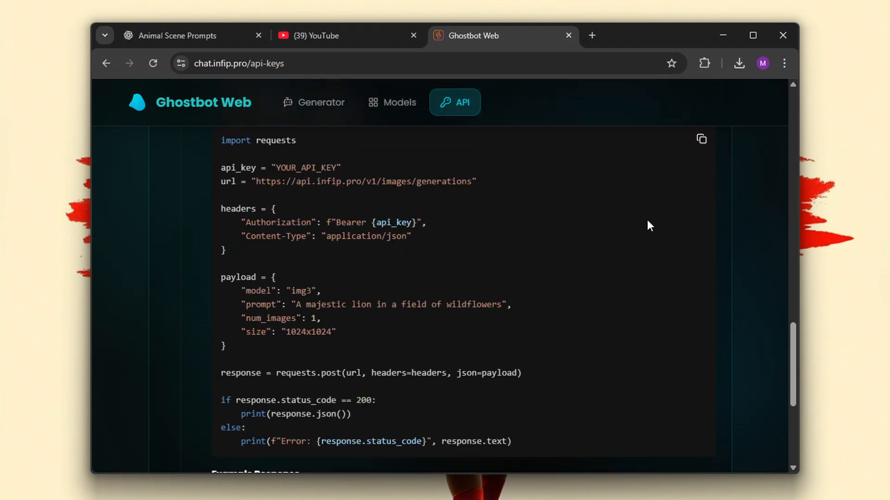
pyautogui.scroll(1, 686, 213)
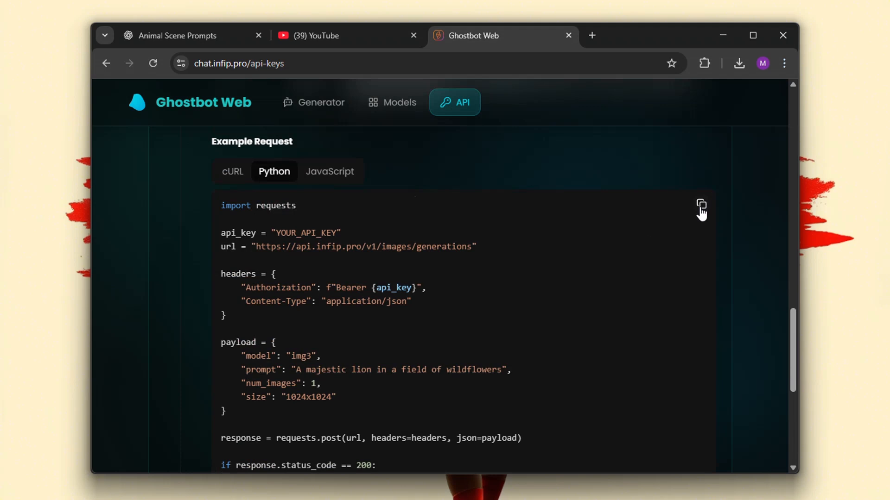
pyautogui.click(701, 206)
pyautogui.hotkey('alt', 'Tab')
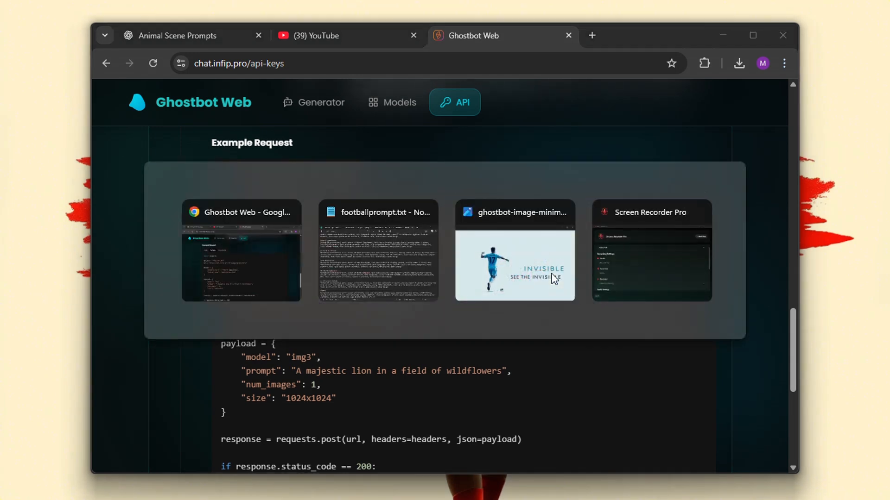
pyautogui.hotkey('alt', 'Tab')
pyautogui.hotkey('alt', 'Tab')
pyautogui.hotkey('alt', 'Tab')
pyautogui.hotkey('alt', 'Tab')
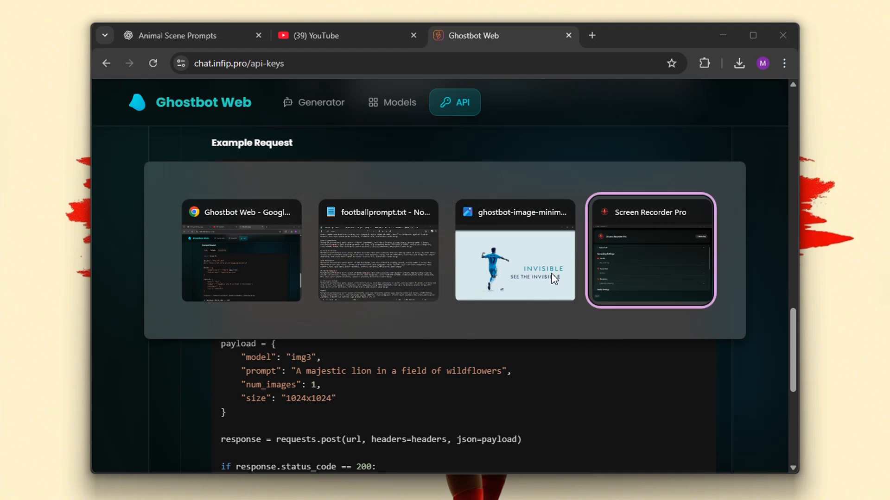
pyautogui.hotkey('alt', 'Tab')
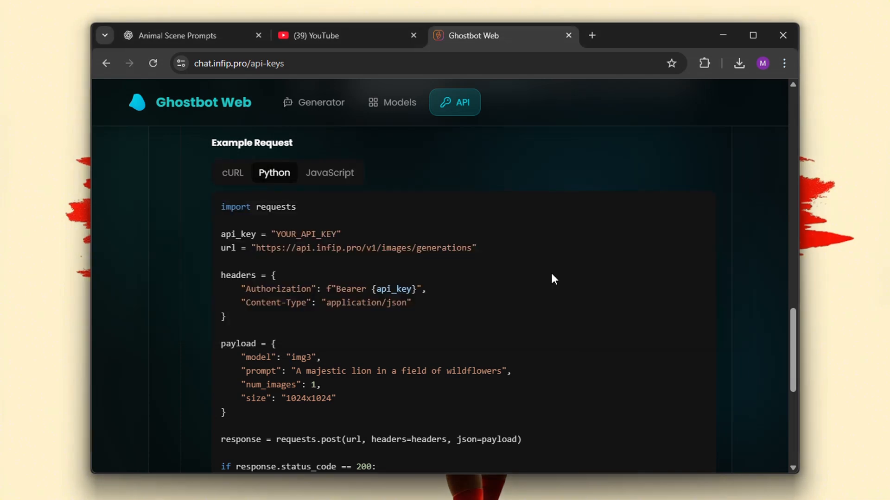
# Launch Visual Studio Code and show its file explorer.
pyautogui.hotkey('alt', 'space')
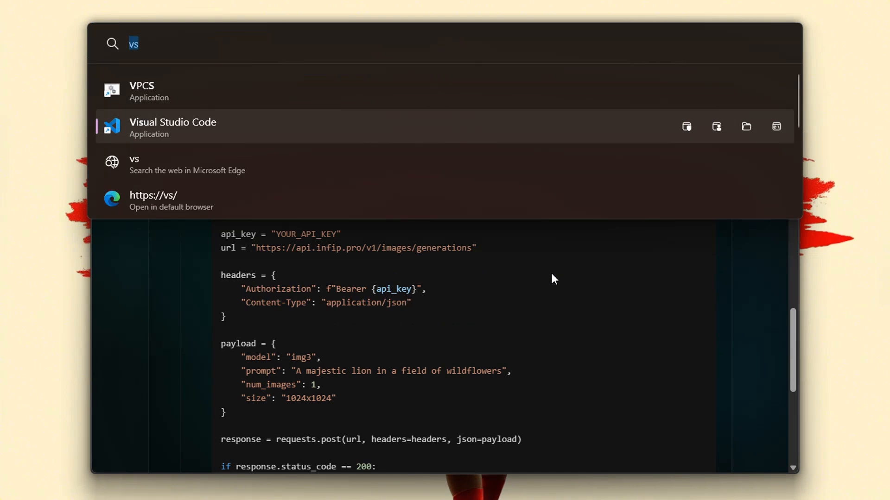
pyautogui.click(418, 130)
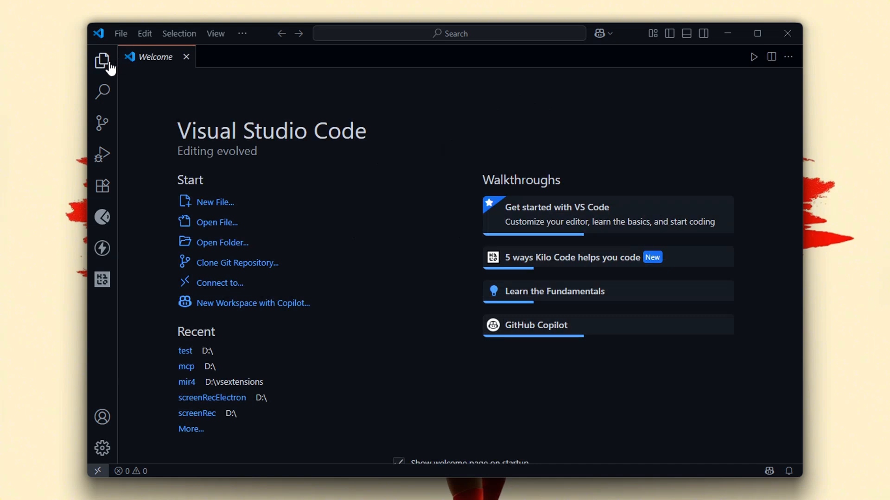
pyautogui.click(107, 64)
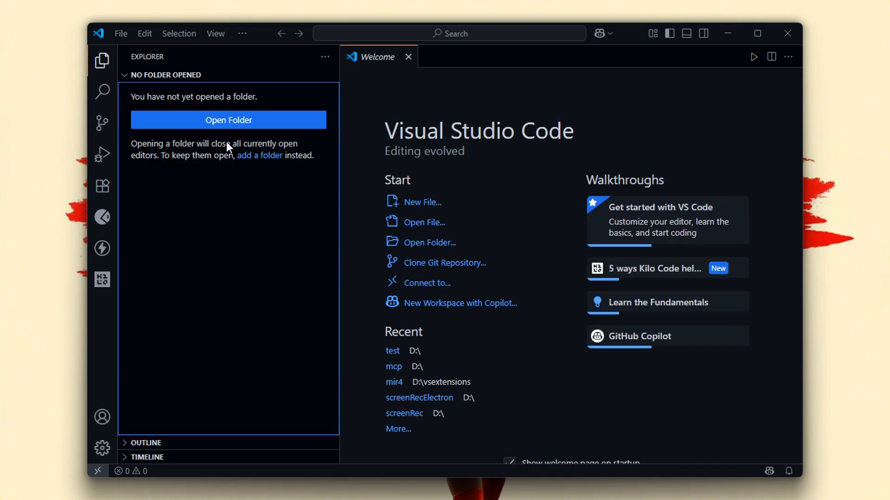
# Open the test folder on the D: drive as the working folder.
pyautogui.click(249, 120)
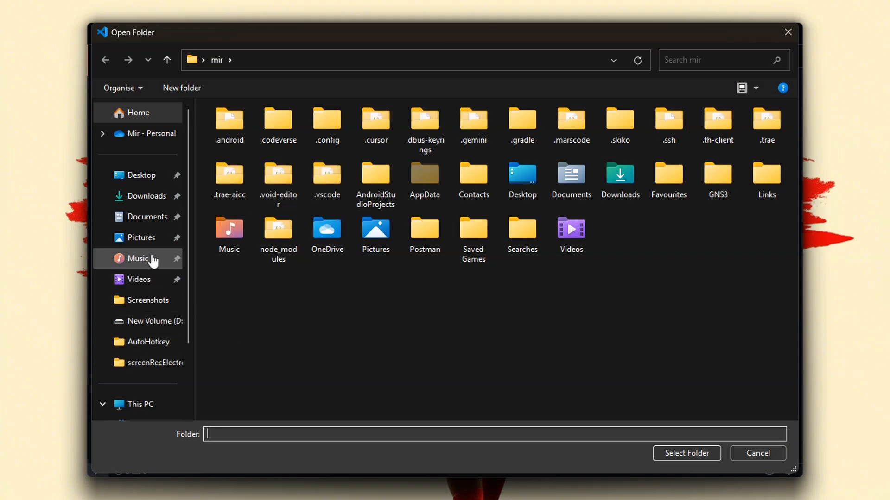
pyautogui.scroll(-2, 157, 232)
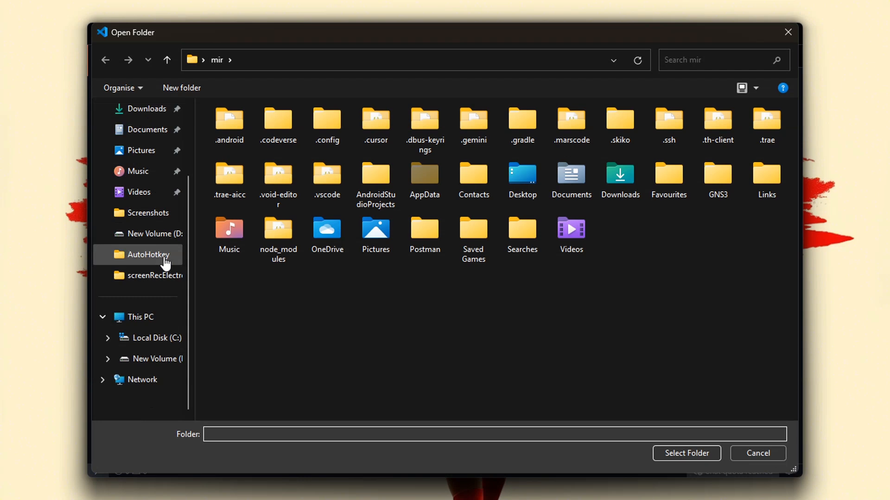
pyautogui.click(160, 339)
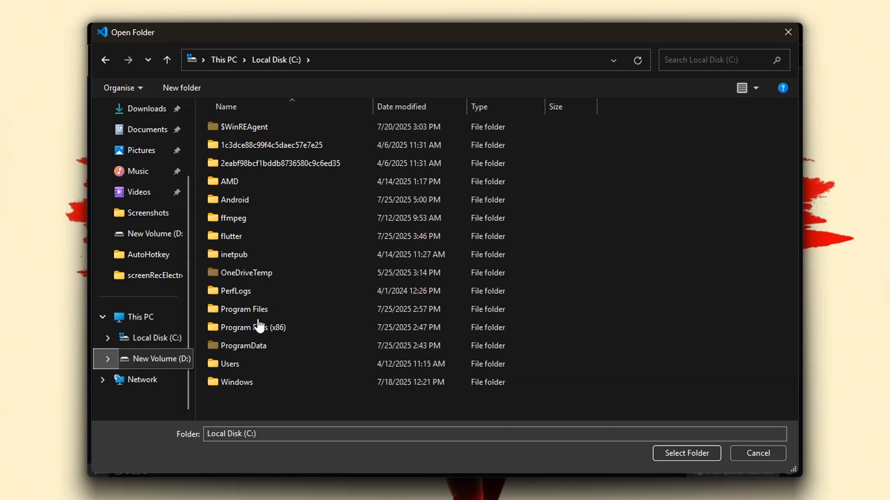
pyautogui.click(155, 359)
pyautogui.click(273, 380)
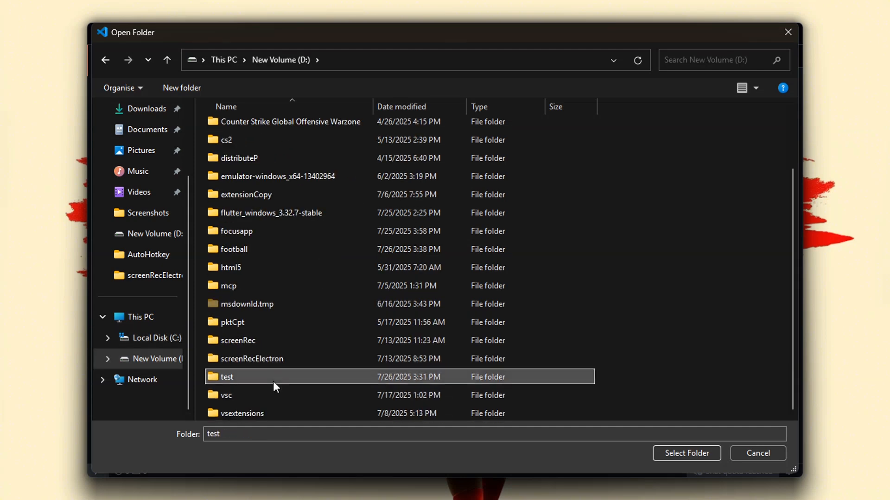
pyautogui.doubleClick(273, 382)
pyautogui.click(684, 450)
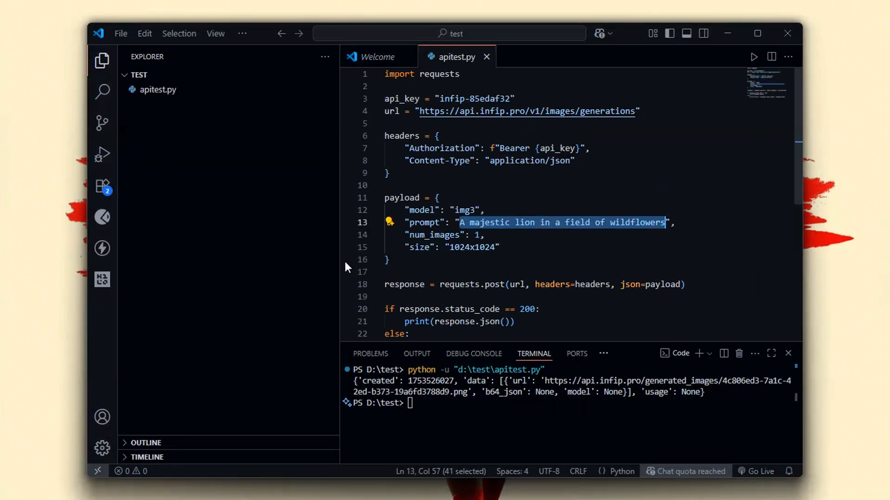
# Open apitest.py and highlight the assigned API key value and the api_key variable name.
pyautogui.click(234, 90)
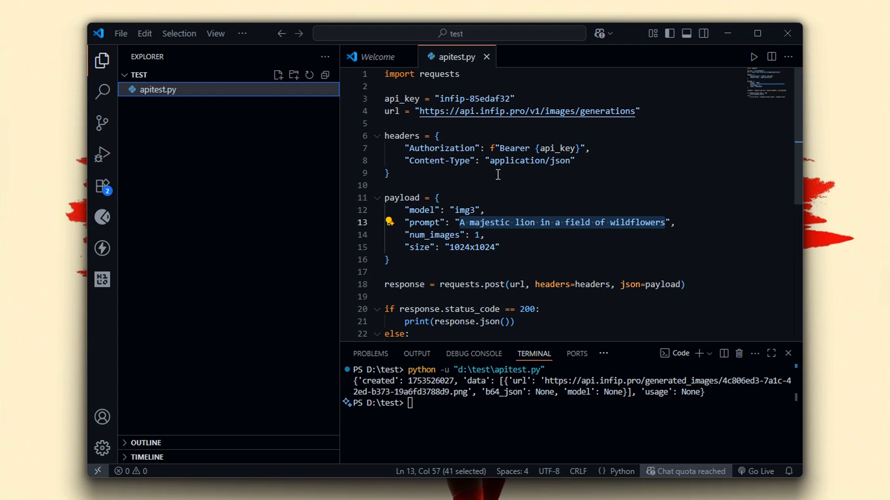
pyautogui.moveTo(440, 99); pyautogui.dragTo(511, 92)
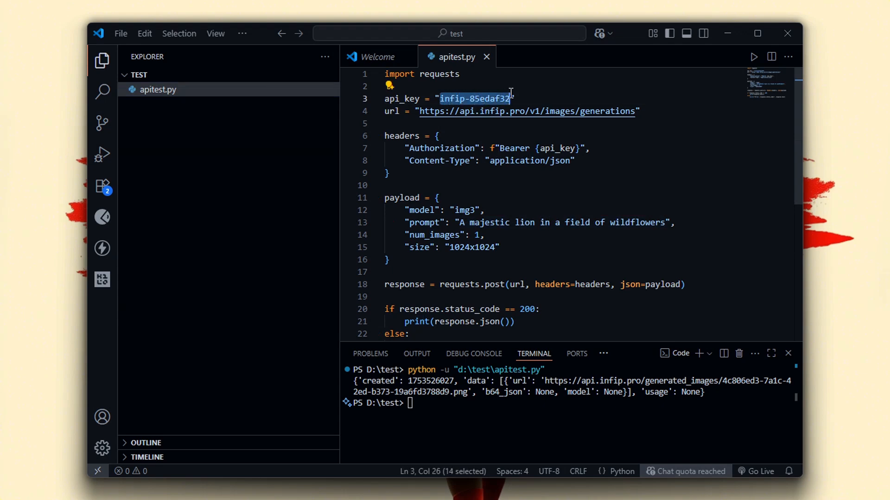
pyautogui.click(570, 194)
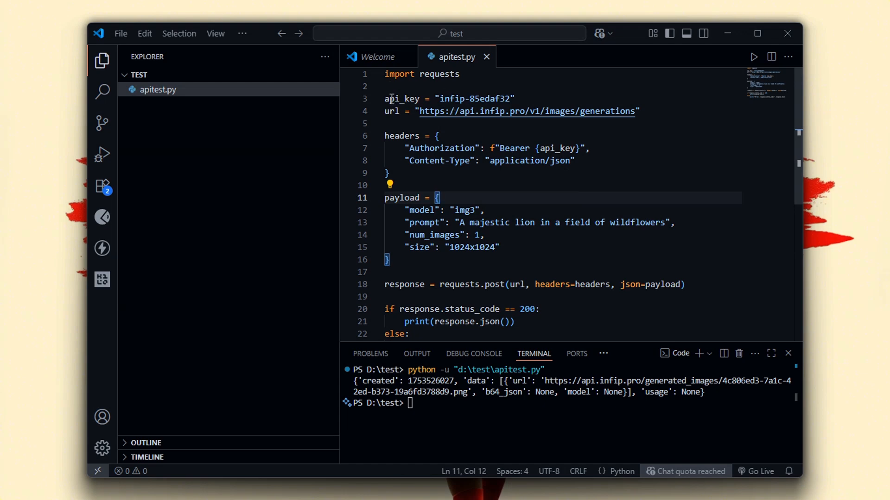
pyautogui.moveTo(386, 98); pyautogui.dragTo(425, 99)
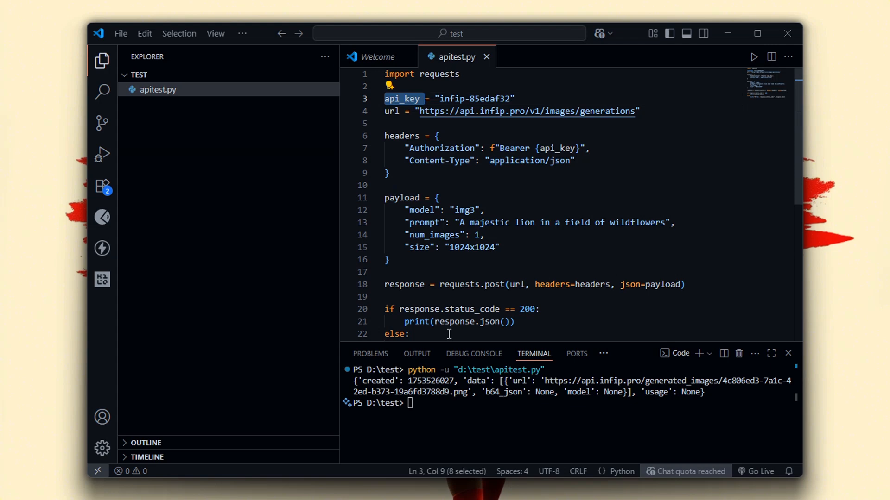
# Close the empty Visual Studio Code window and highlight the YOUR_API_KEY placeholder in Ghostbot Web's Python example in Chrome.
pyautogui.hotkey('alt', 'Tab')
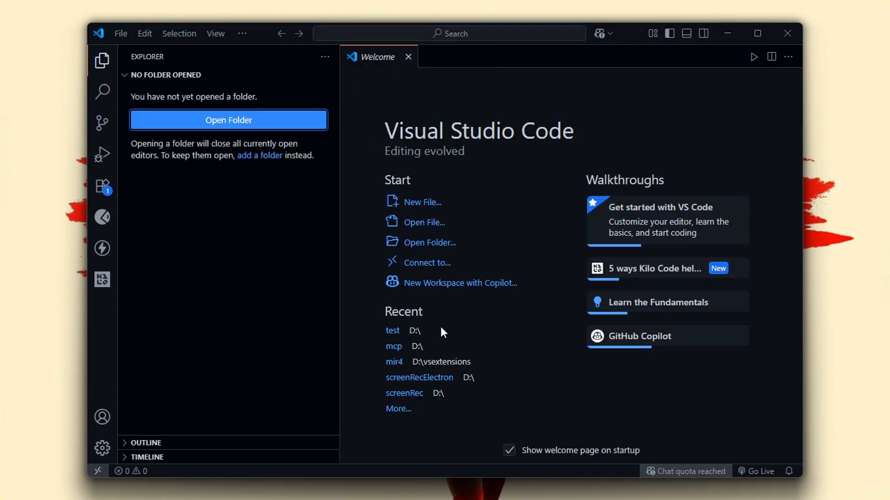
pyautogui.click(787, 33)
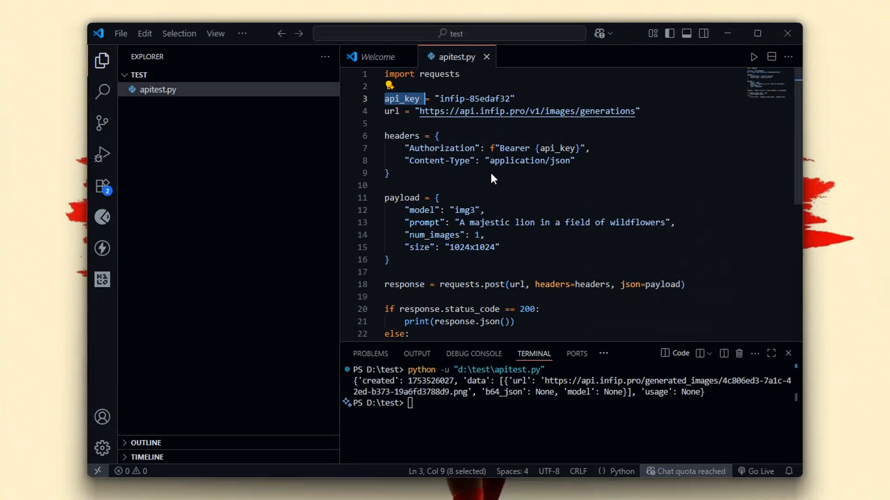
pyautogui.hotkey('alt', 'Tab')
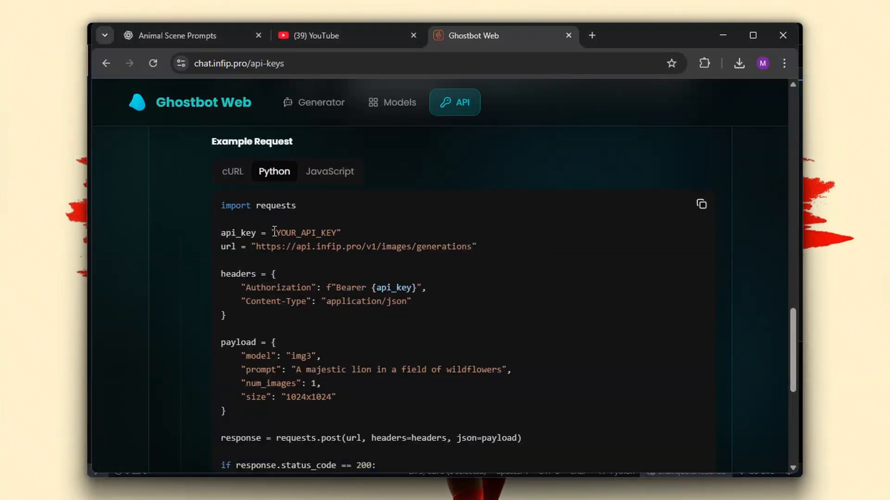
pyautogui.moveTo(273, 232); pyautogui.dragTo(329, 226)
pyautogui.doubleClick(336, 233)
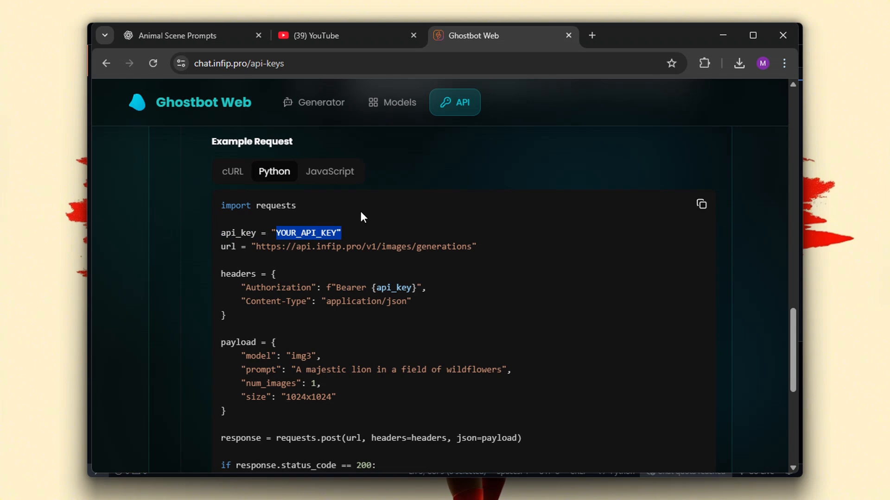
# Generate a new API key in the API Keys section.
pyautogui.scroll(10, 364, 228)
pyautogui.scroll(8, 364, 228)
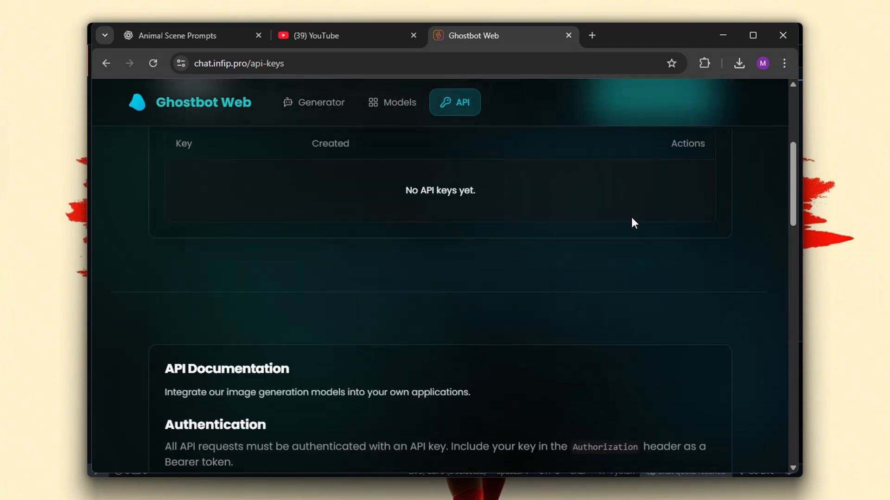
pyautogui.click(650, 237)
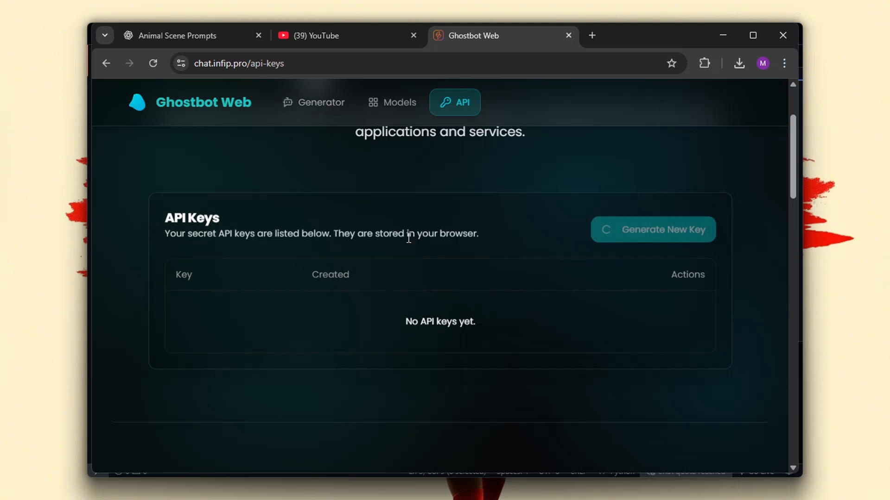
# Switch to Visual Studio Code, view the generated image from the terminal output's URL in the external browser, and close that browser window.
pyautogui.hotkey('alt', 'Tab')
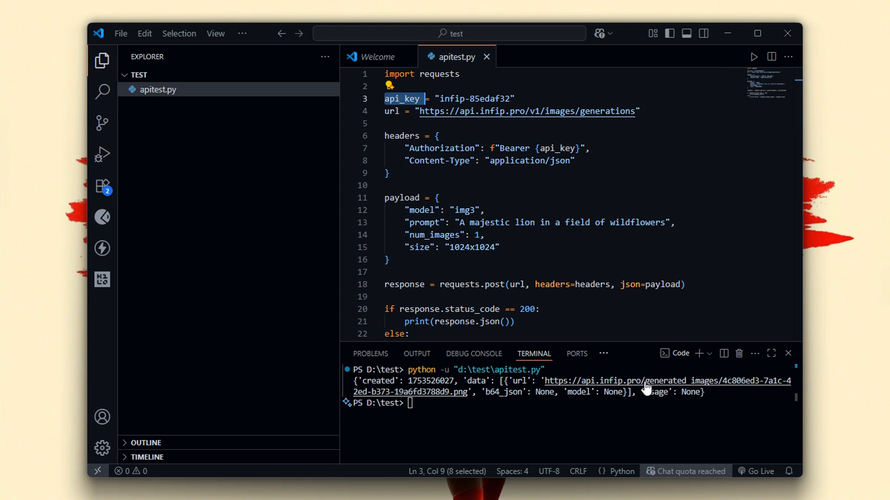
pyautogui.click(602, 385)
pyautogui.keyDown('ctrl'); pyautogui.click(603, 384); pyautogui.keyUp('ctrl')
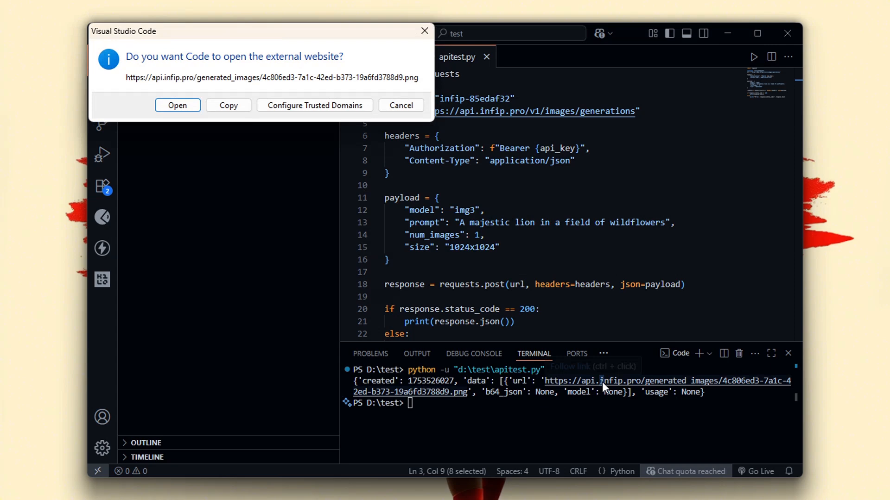
pyautogui.click(163, 106)
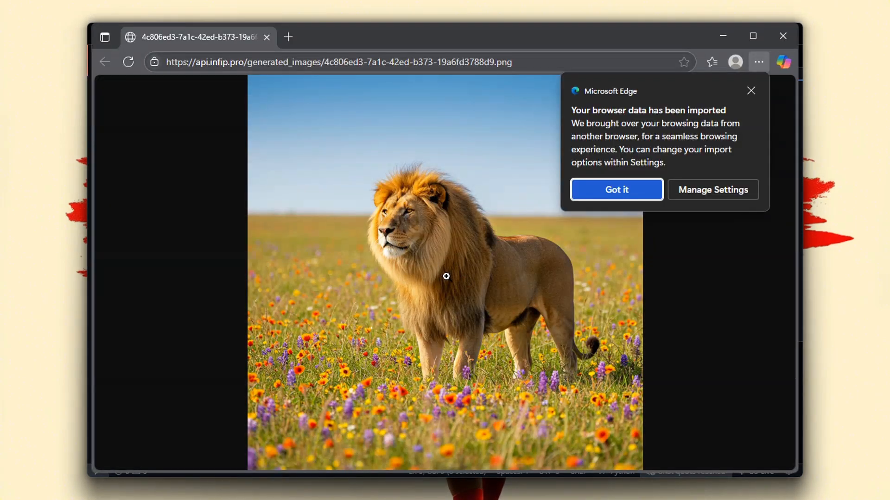
pyautogui.click(751, 90)
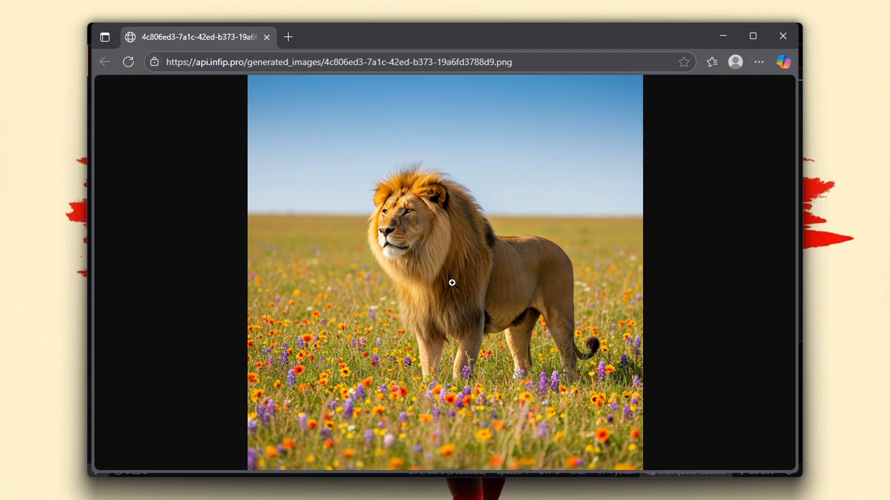
pyautogui.click(772, 37)
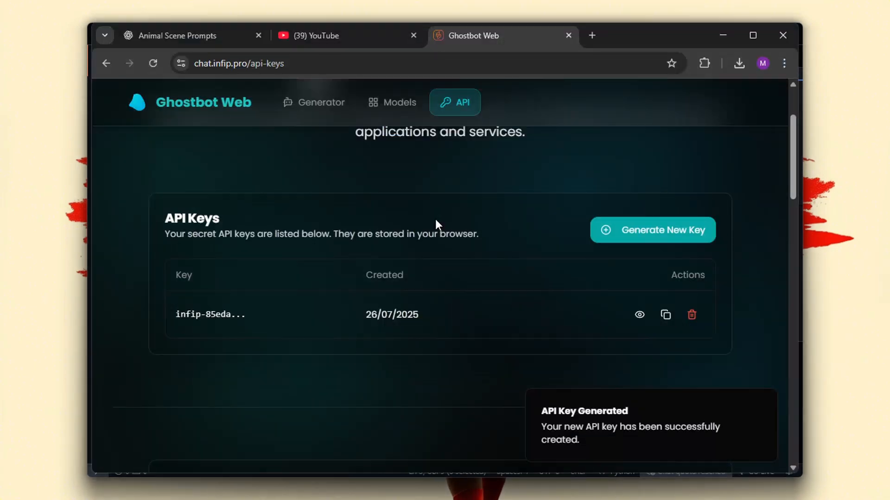
# Review the new entry in Ghostbot Web's API Keys list, revealing and hiding the full key.
pyautogui.scroll(2, 436, 220)
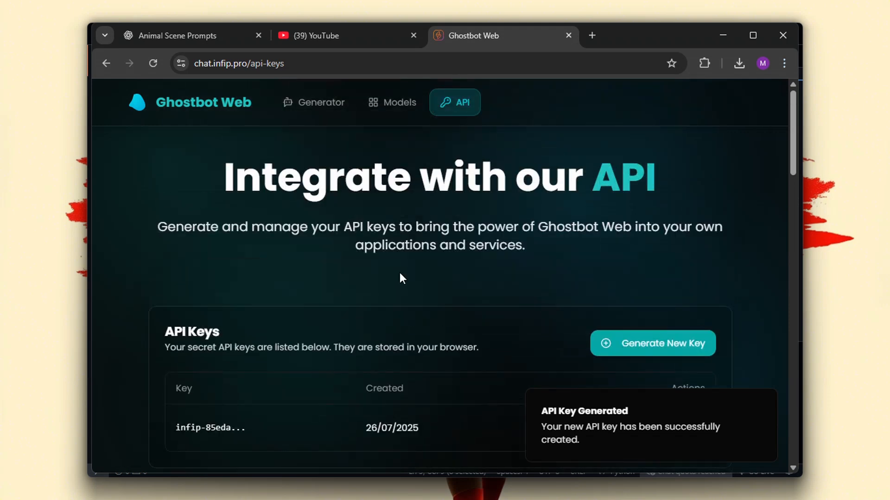
pyautogui.scroll(-5, 399, 277)
pyautogui.scroll(1, 399, 278)
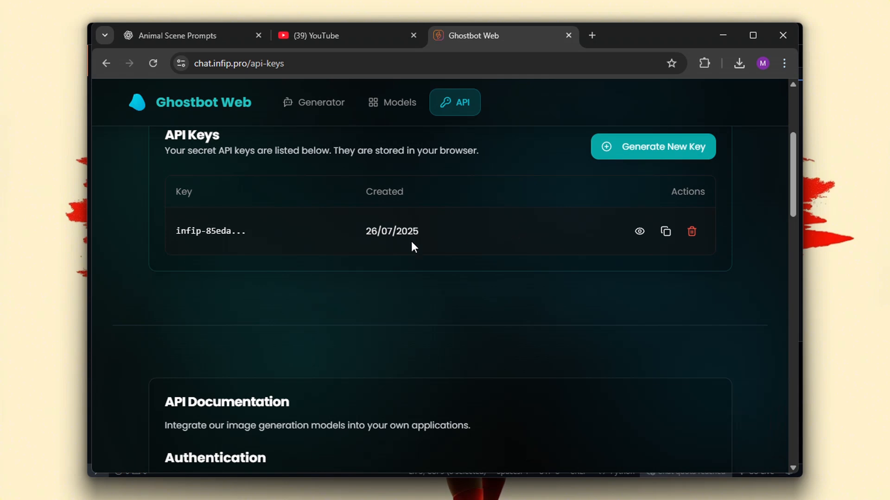
pyautogui.scroll(1, 394, 251)
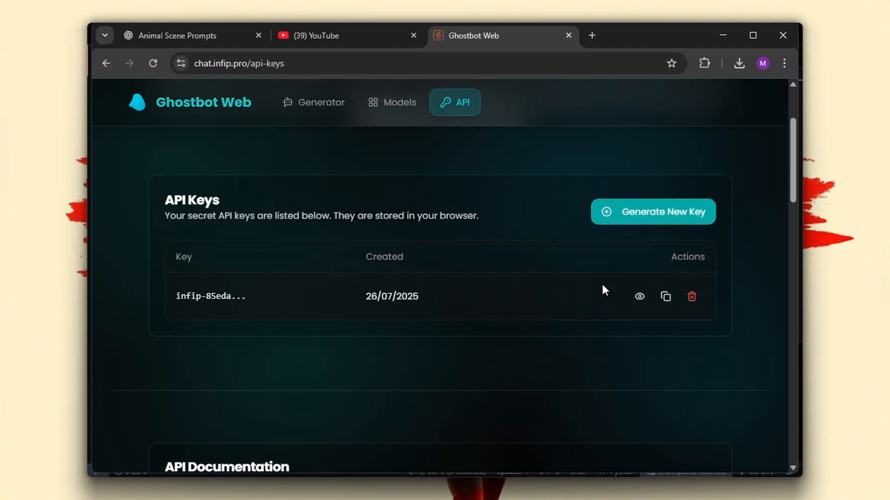
pyautogui.click(637, 304)
pyautogui.click(637, 303)
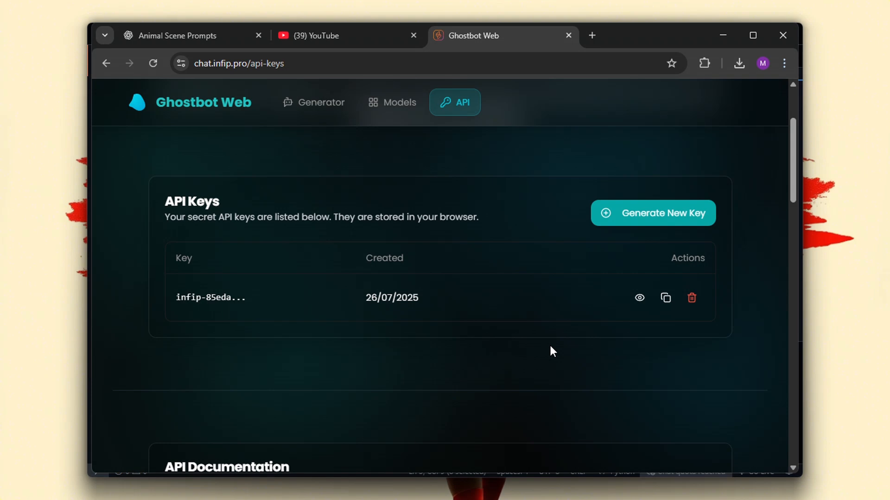
pyautogui.scroll(3, 550, 346)
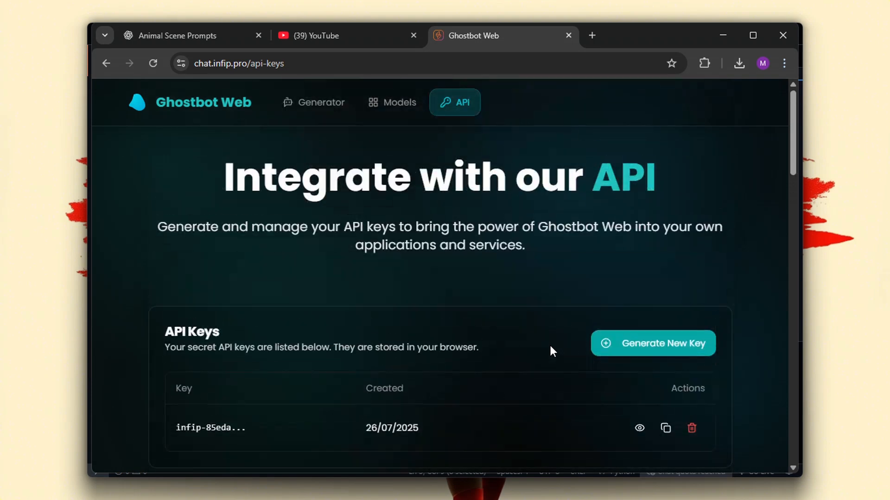